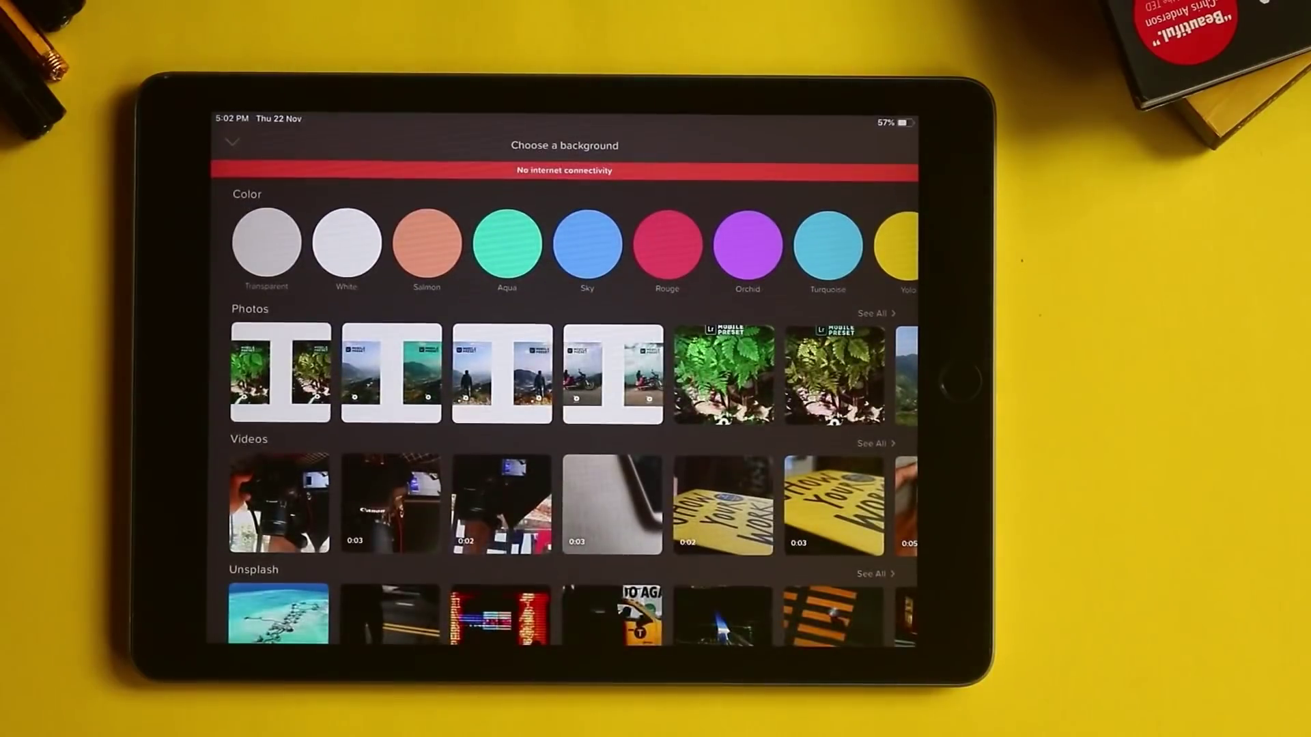
Pick a transparent background, browse the Square and 2:1 size presets, then choose Custom size
left_click(266, 243)
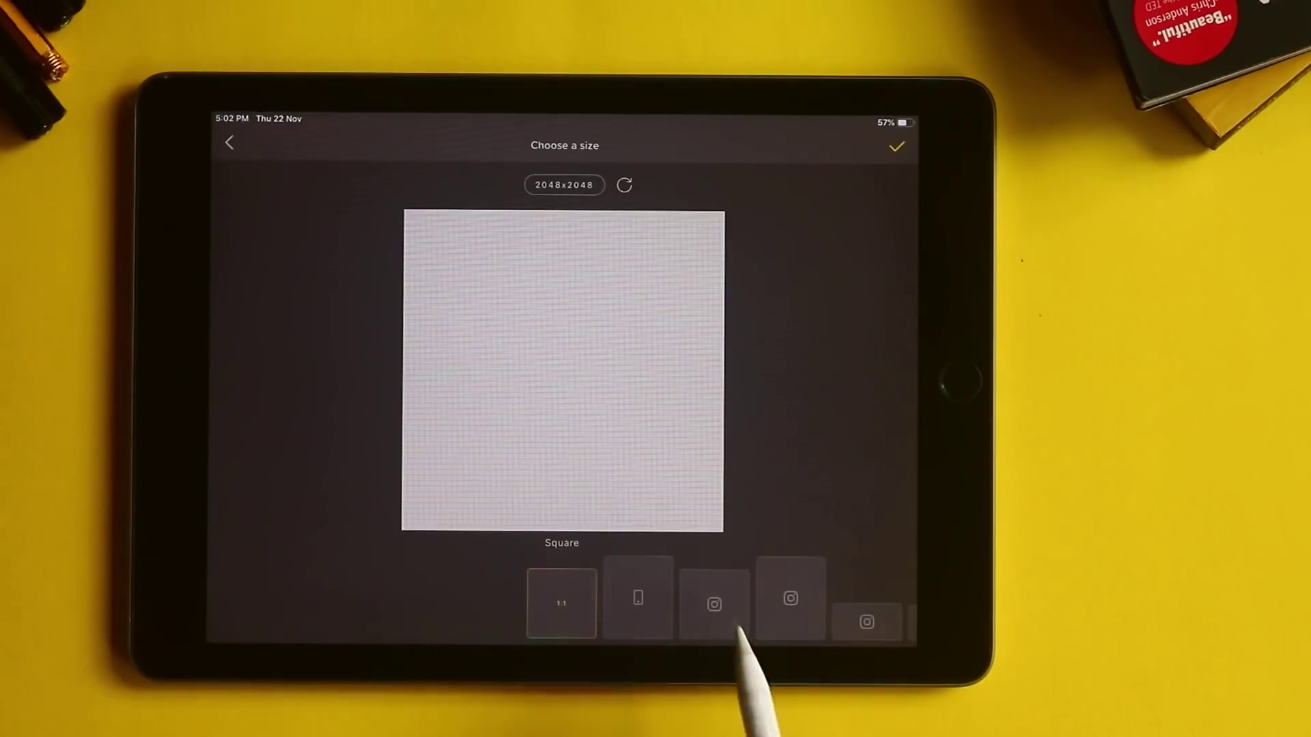
left_click_drag(790, 604, 563, 628)
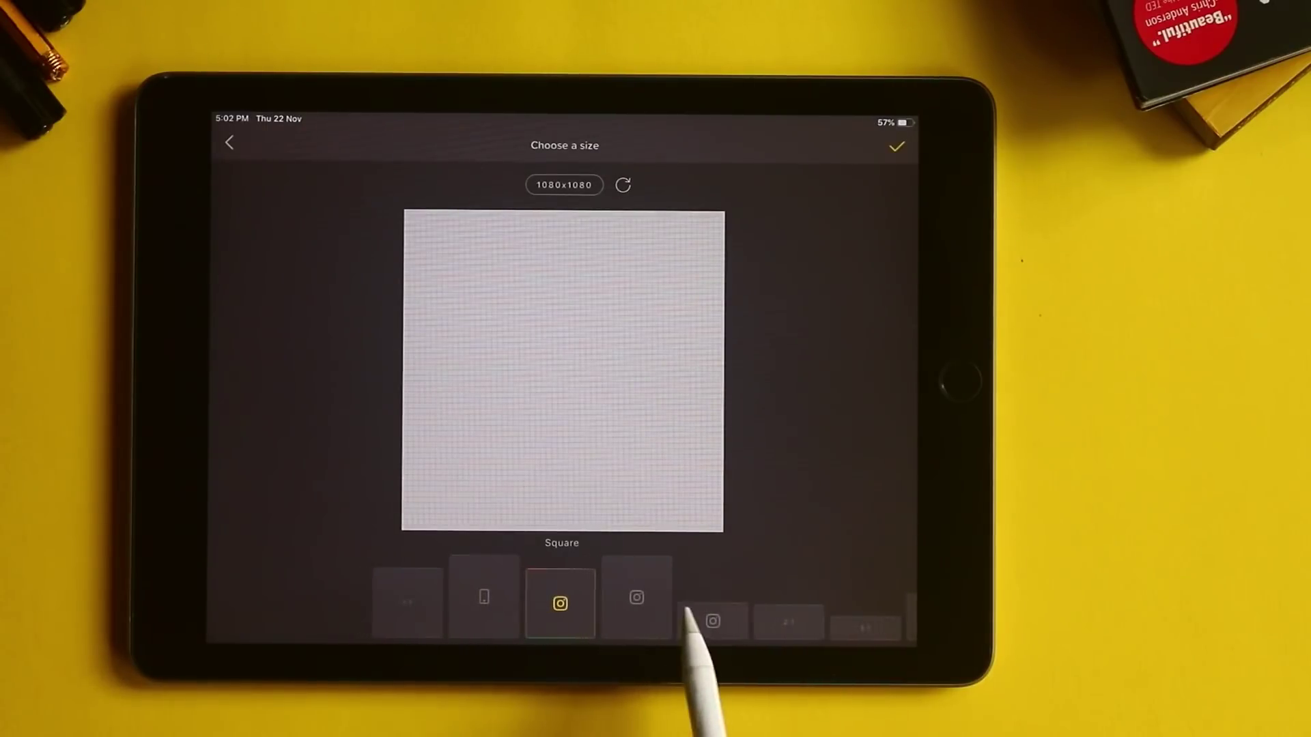
mouse_move(736, 627)
left_mouse_down()
mouse_move(674, 656)
mouse_move(549, 646)
left_mouse_up()
left_click_drag(779, 610, 591, 634)
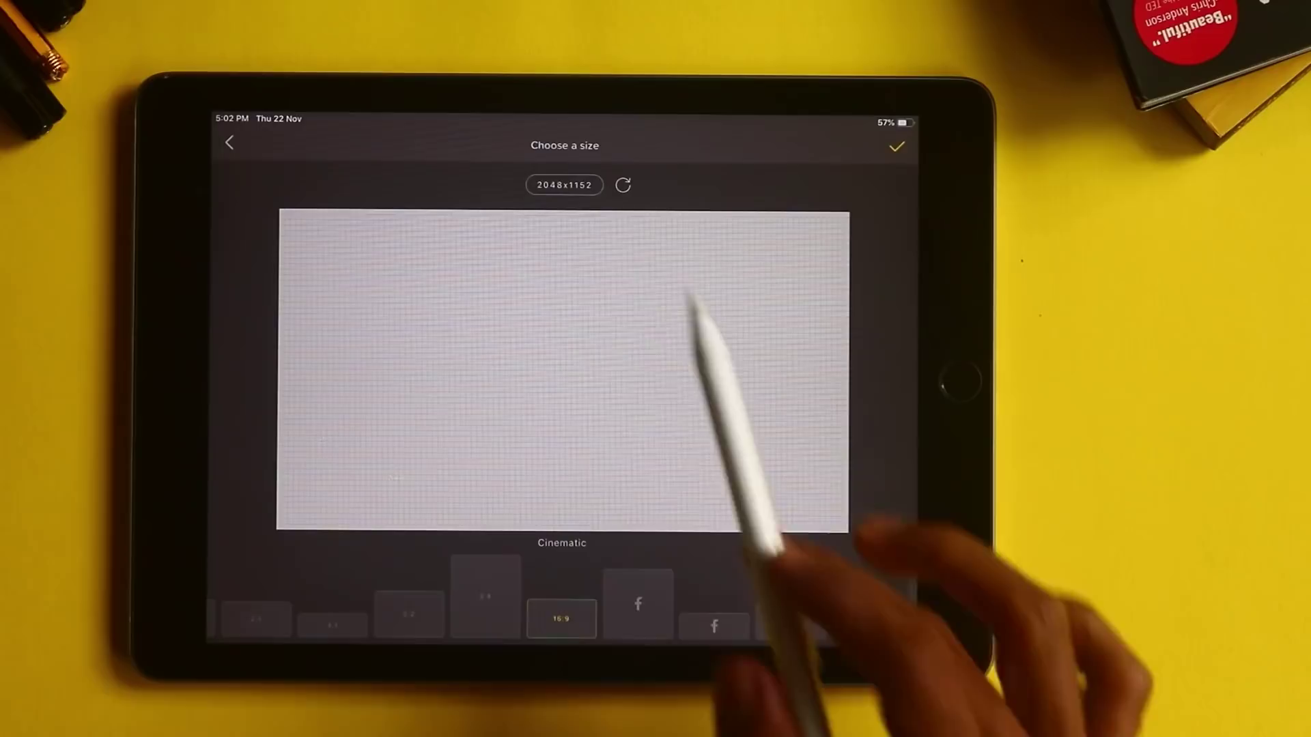
left_click(565, 184)
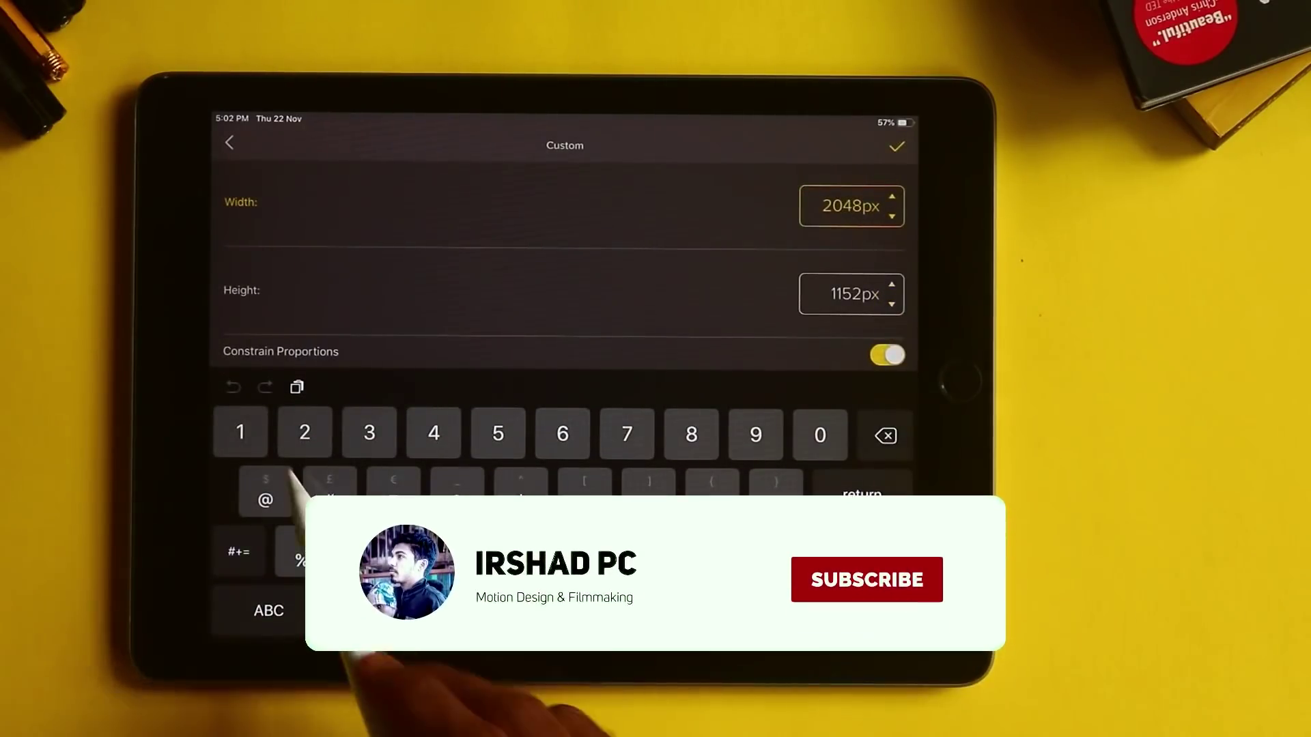
type("19")
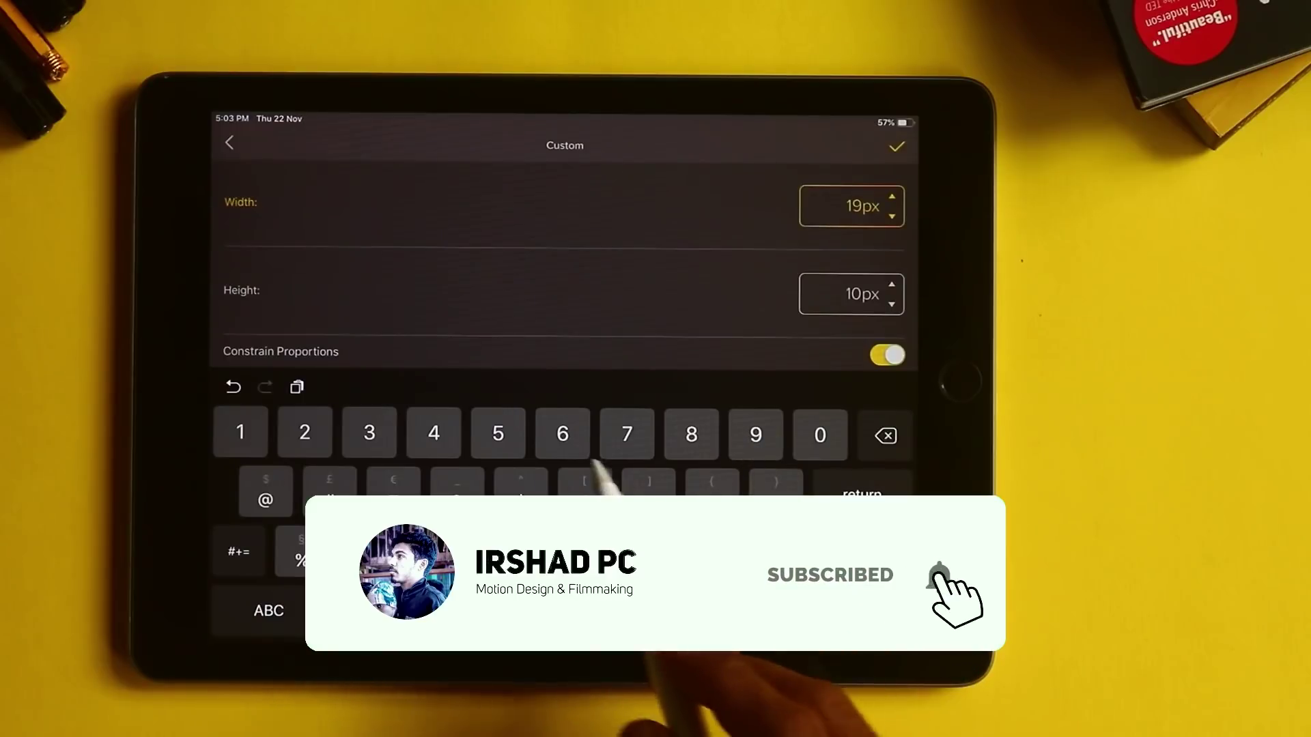
type("20")
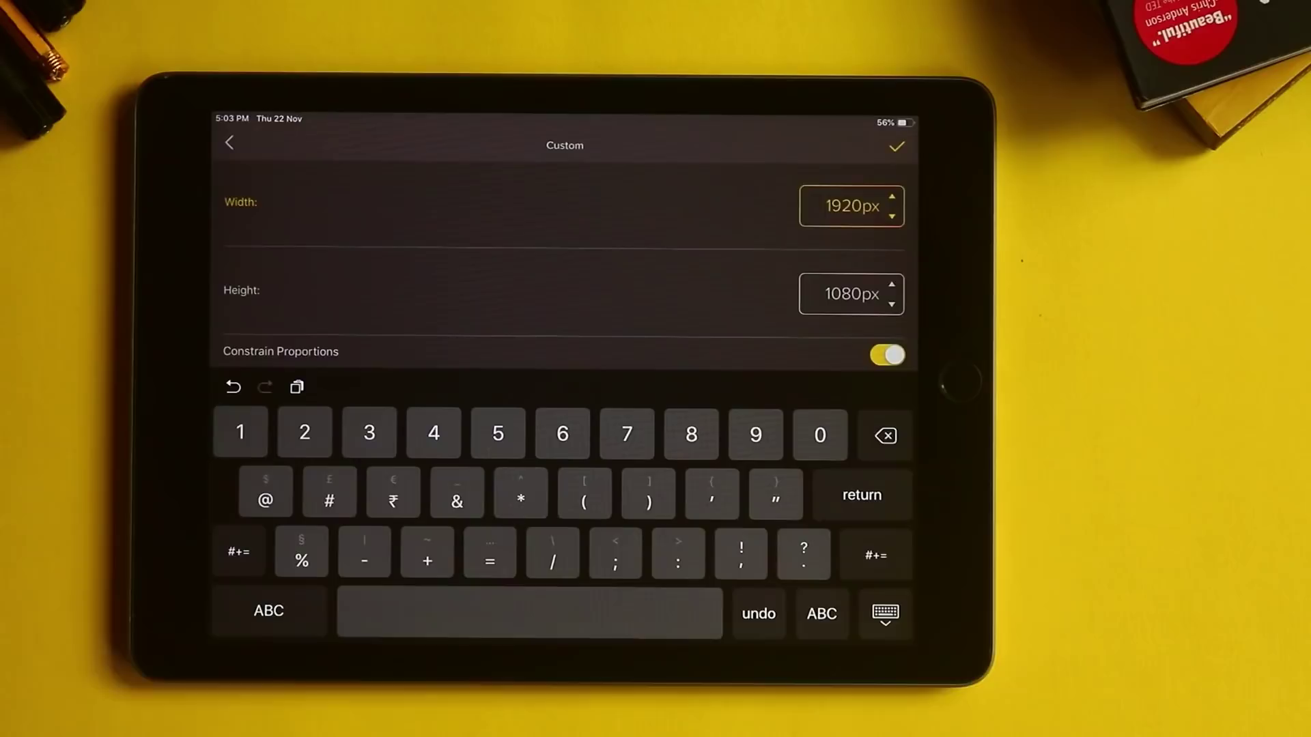
Confirm the 1920×1080 custom canvas and bring up the photo library
left_click(886, 612)
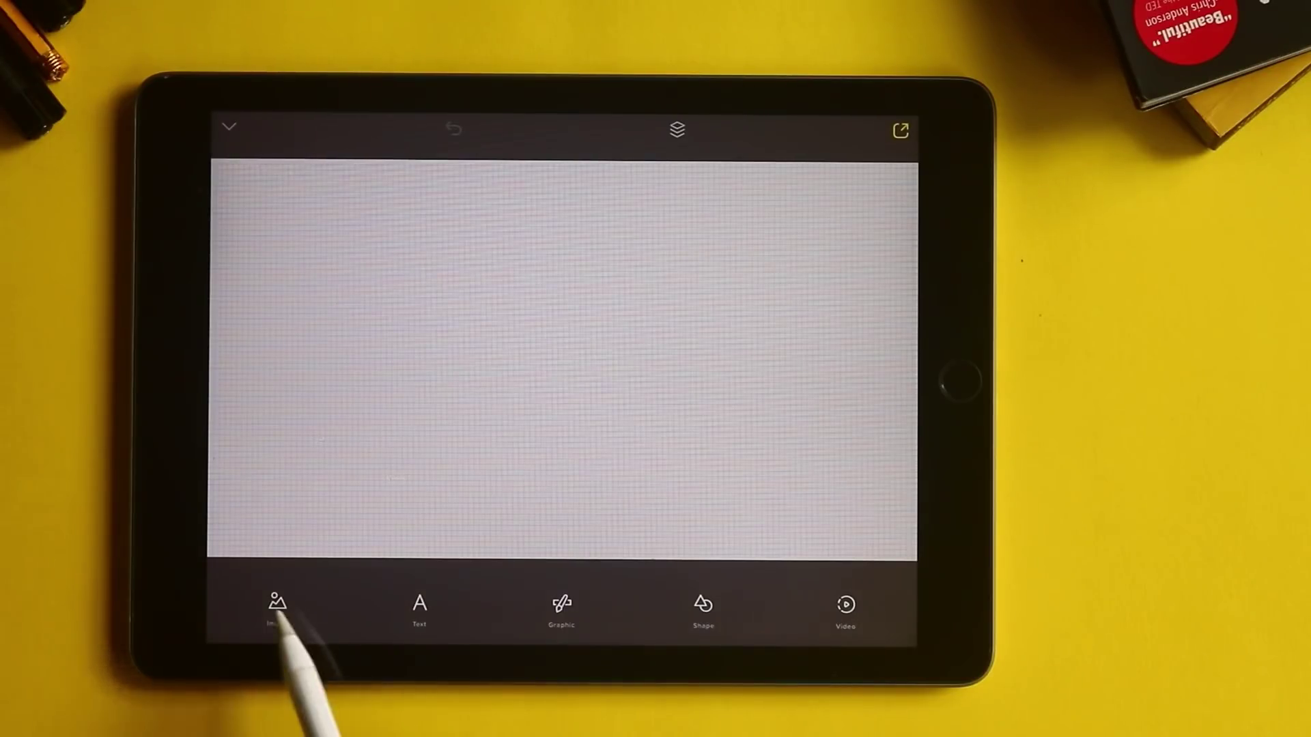
left_click(278, 604)
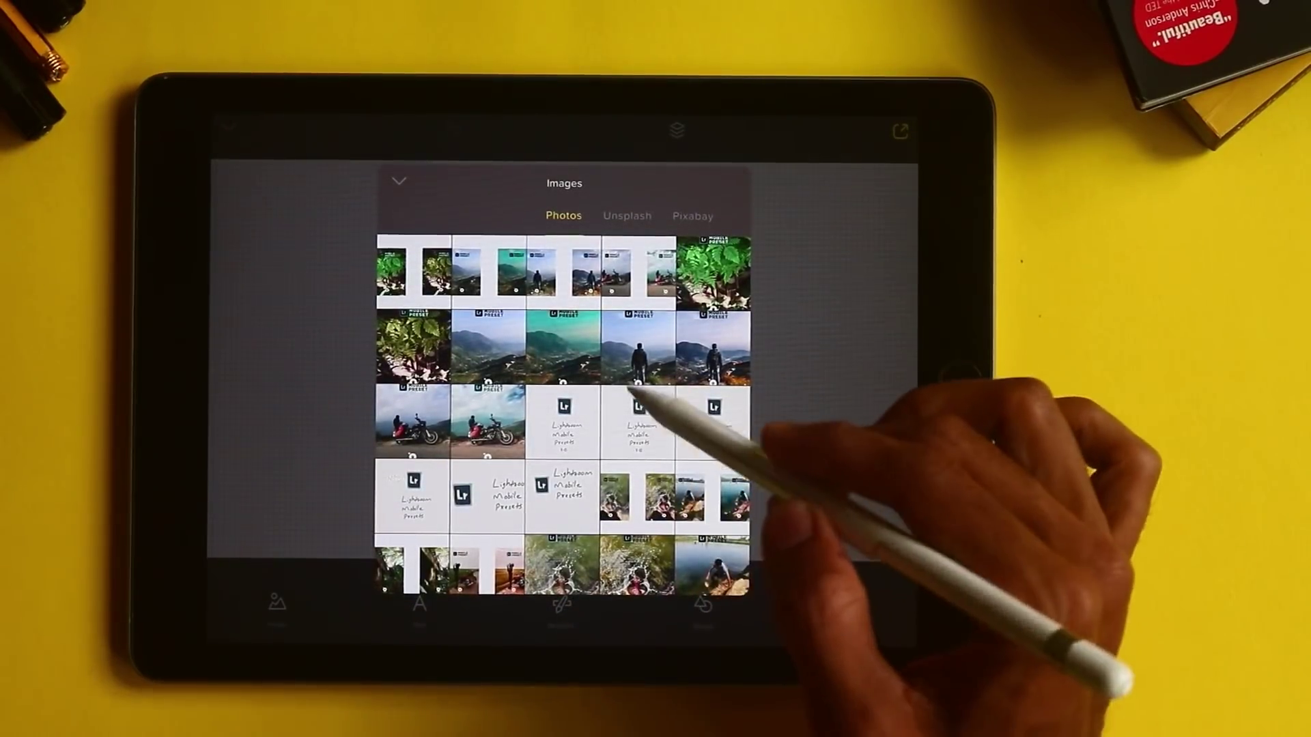
scroll(656, 469, "down", 1)
scroll(656, 469, "down", 3)
scroll(656, 440, "up", 5)
scroll(676, 436, "down", 4)
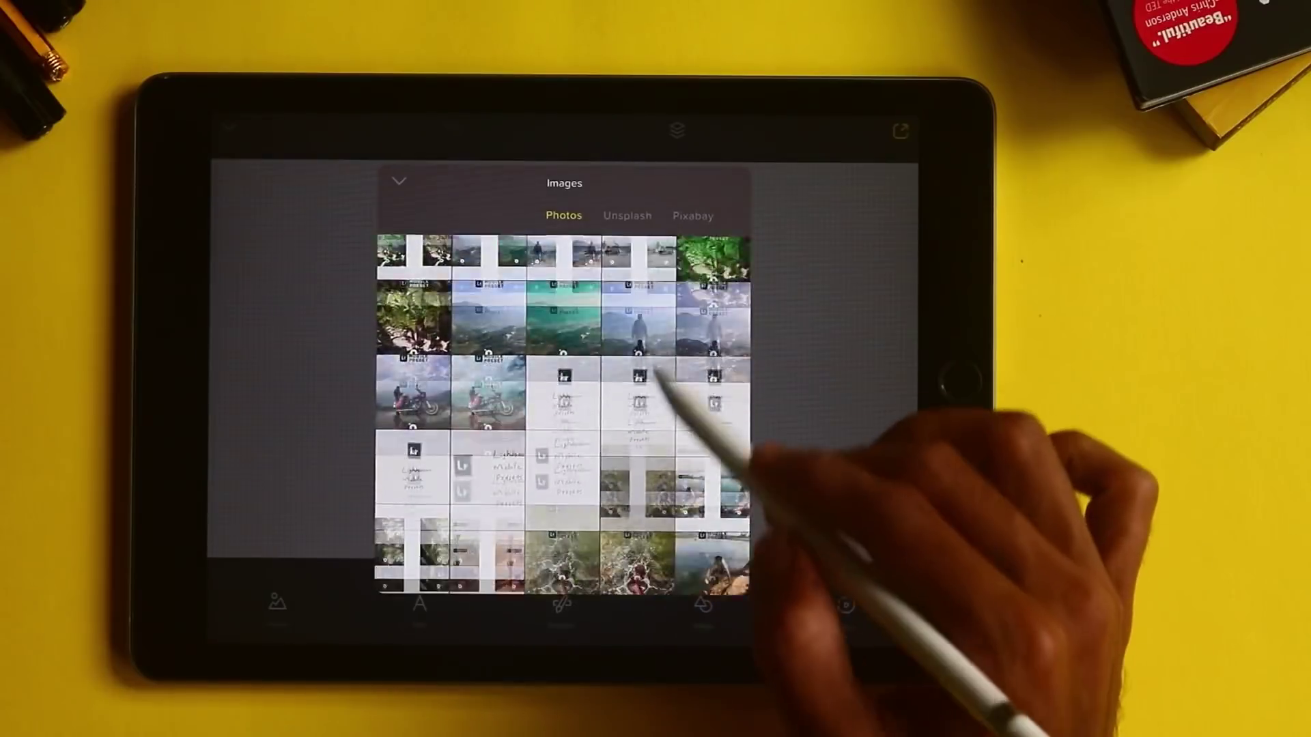
scroll(678, 435, "down", 2)
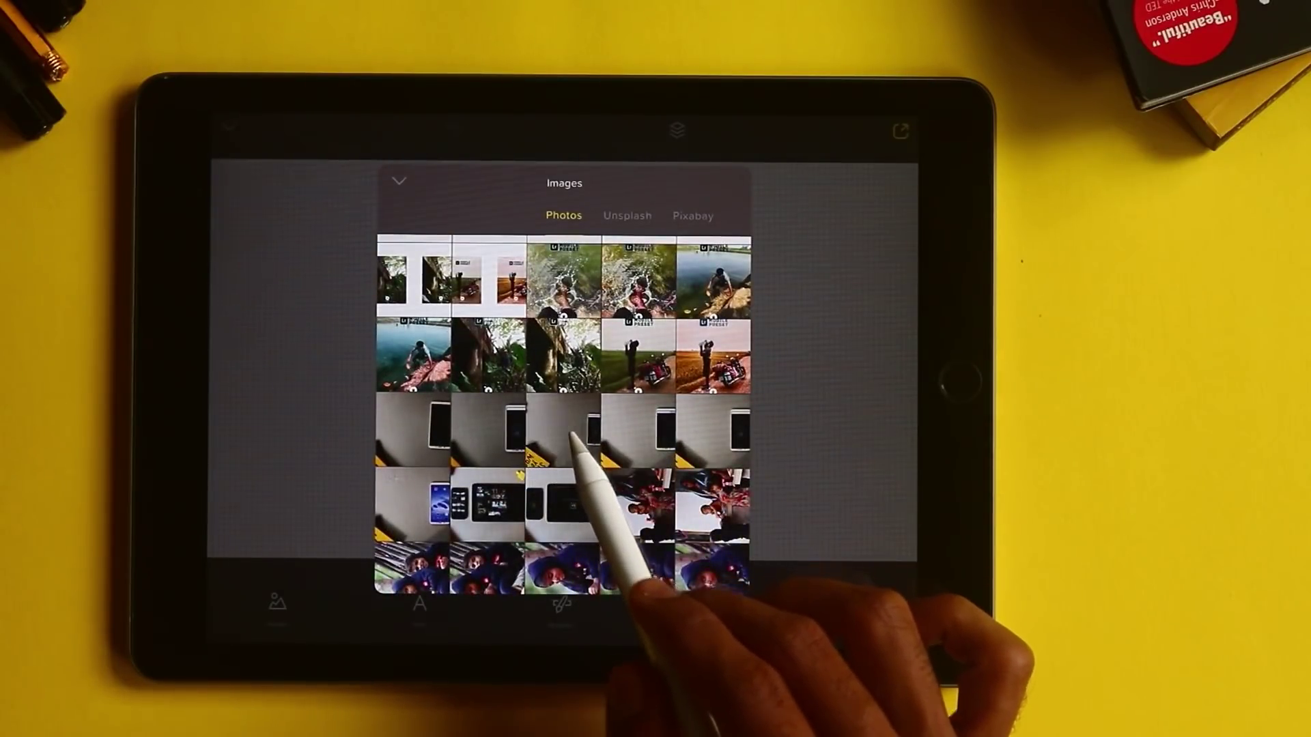
Place the desk-and-phone photo, rotate it 180°, and scale it up to fill the canvas
left_click(571, 436)
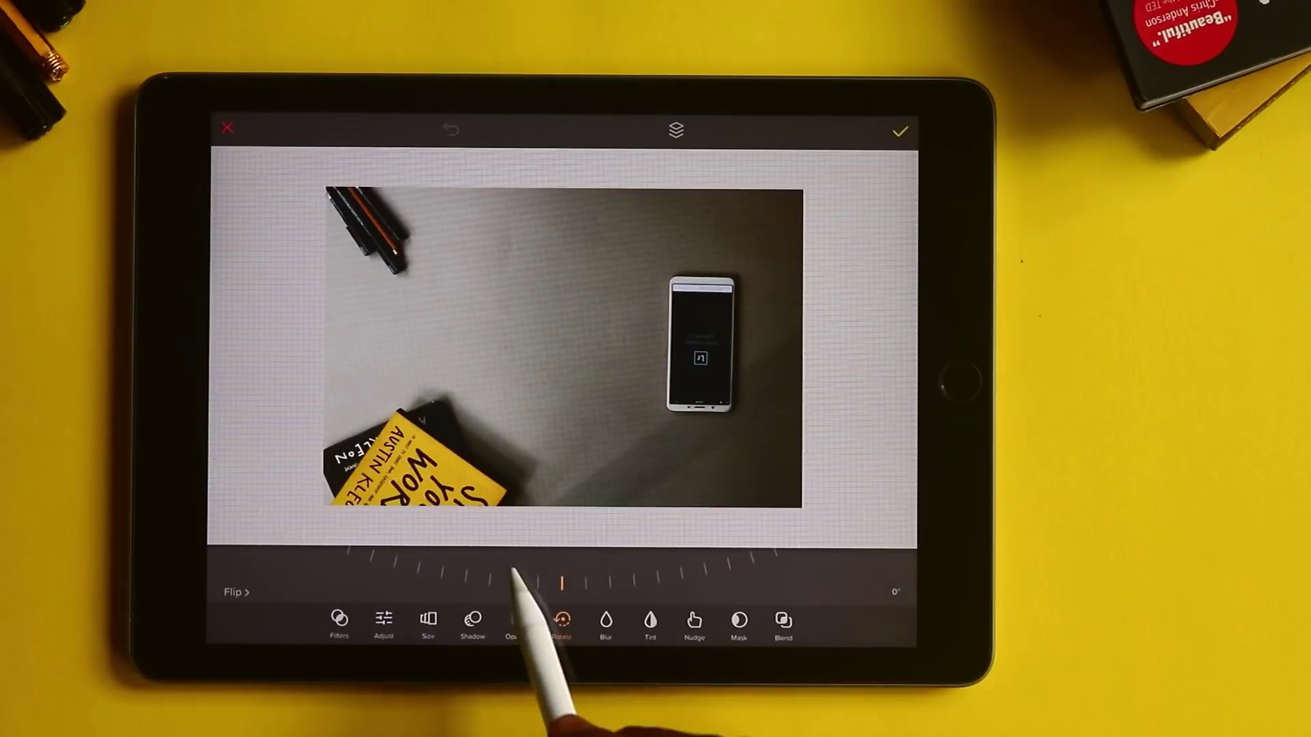
left_click_drag(512, 572, 529, 586)
left_click(428, 621)
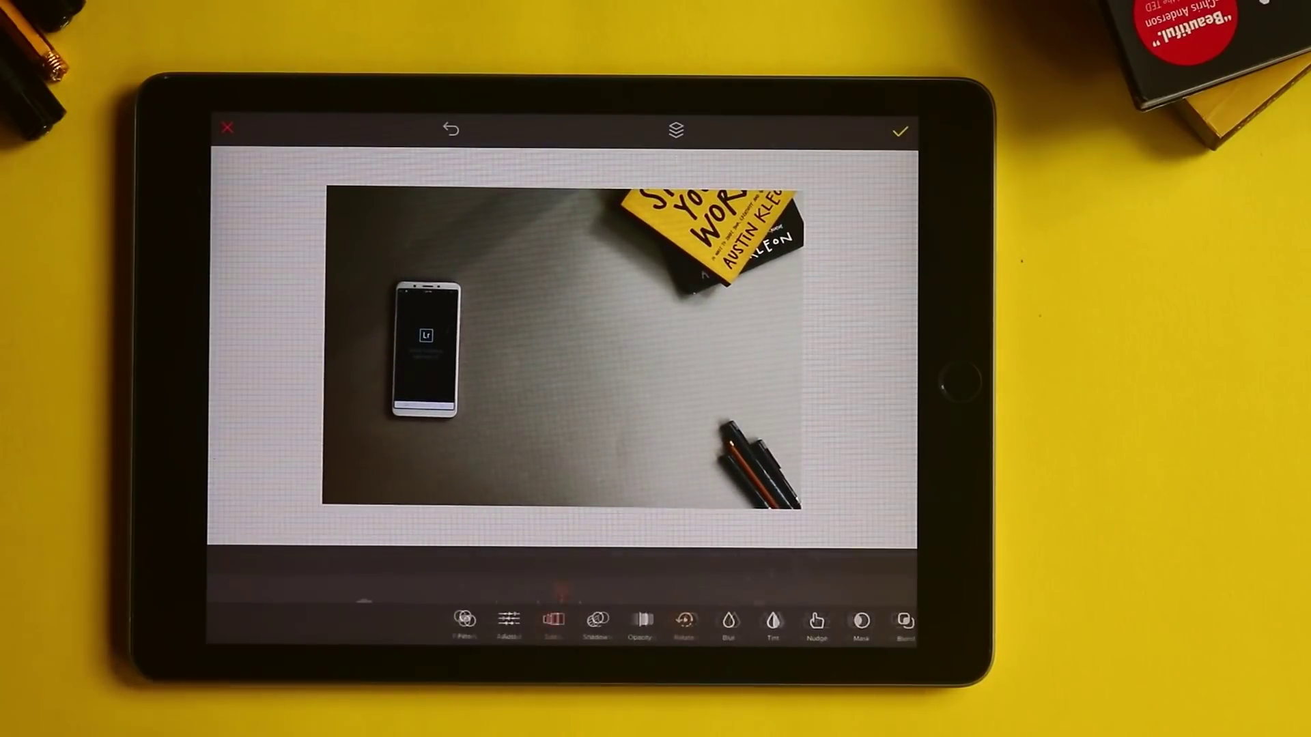
left_click_drag(540, 584, 571, 585)
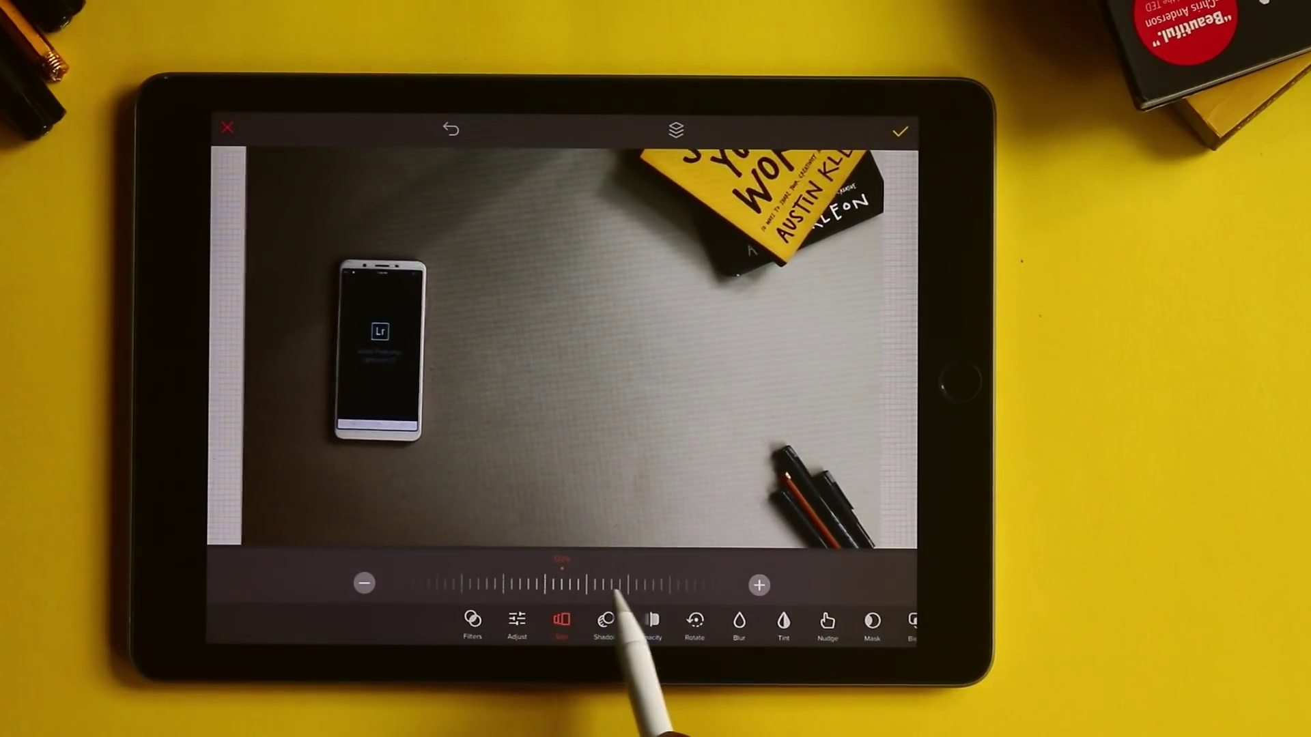
left_click_drag(622, 586, 797, 590)
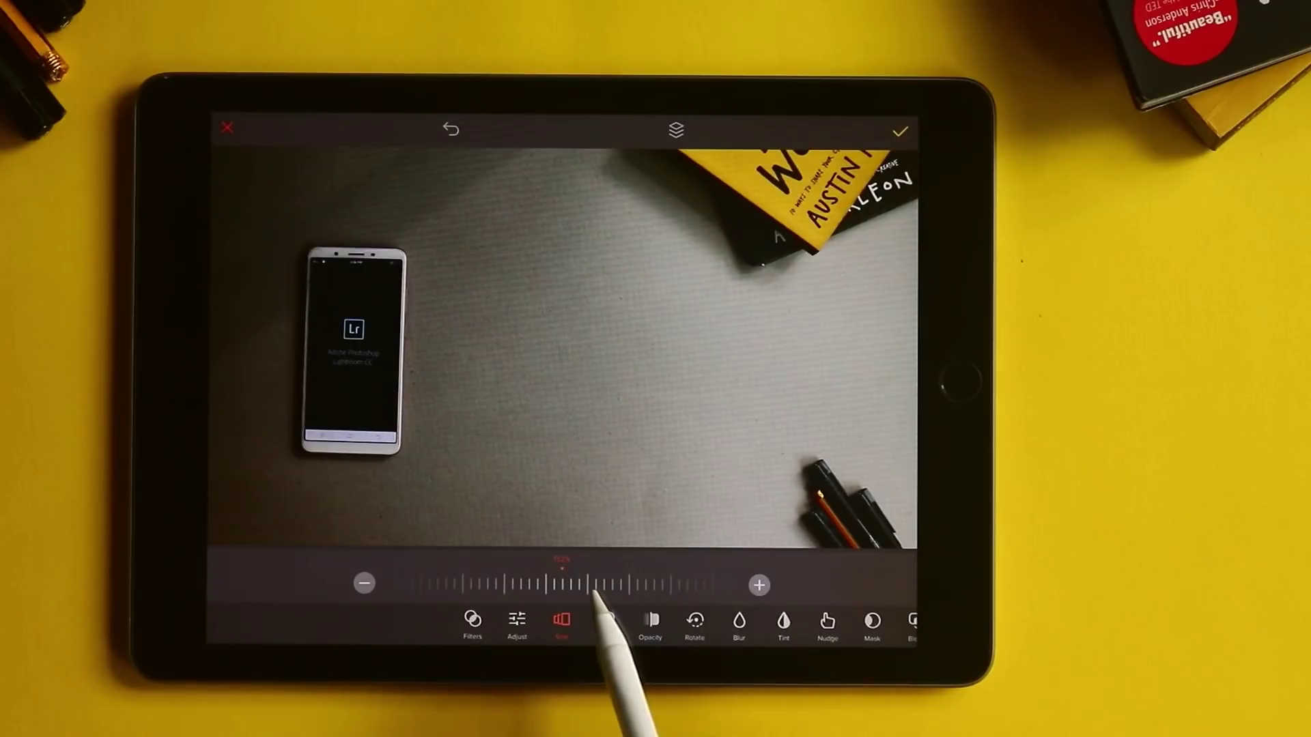
left_click_drag(574, 586, 814, 580)
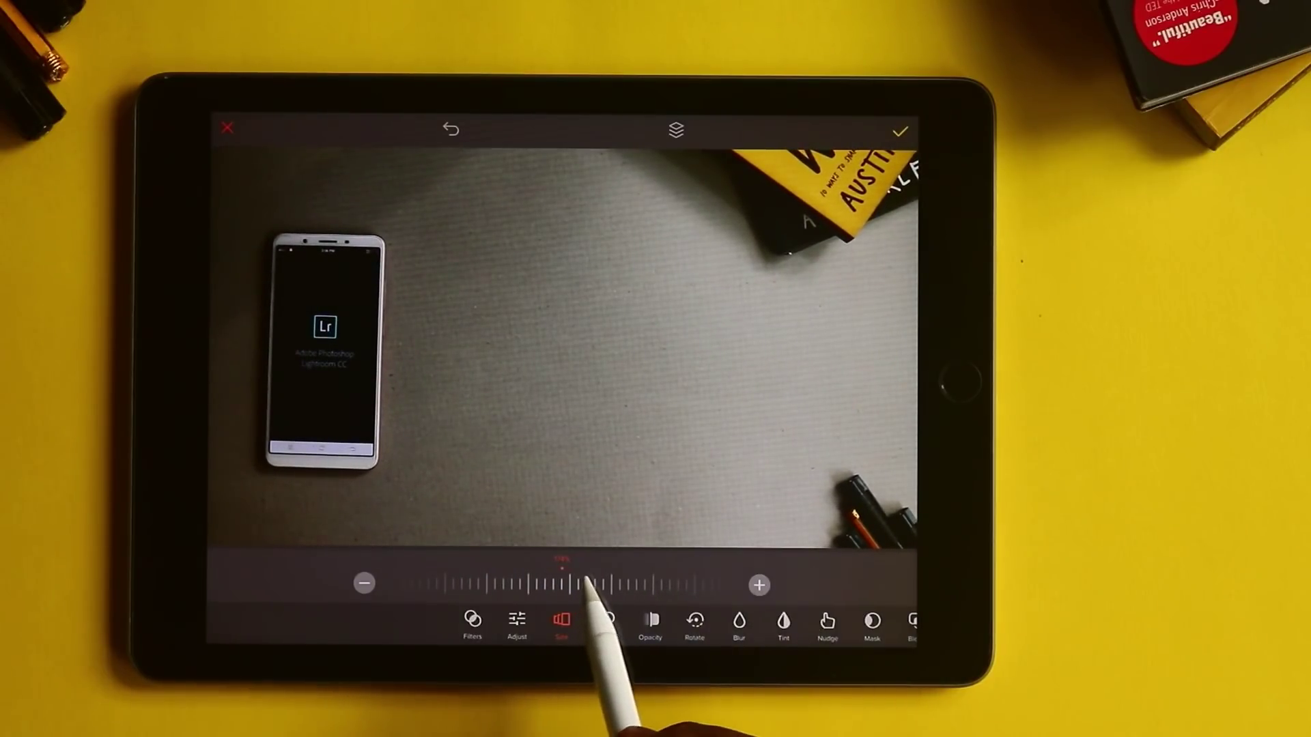
left_click_drag(587, 585, 730, 594)
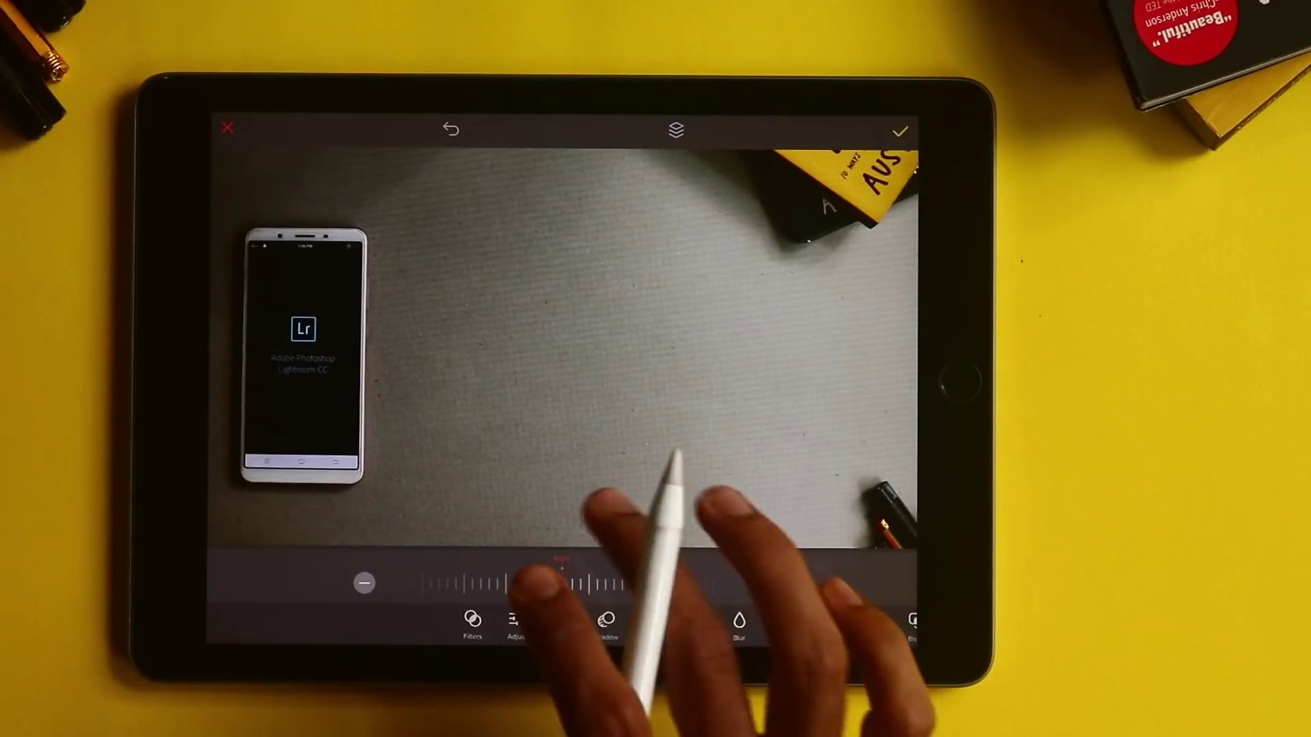
mouse_move(558, 440)
left_mouse_down()
mouse_move(582, 441)
mouse_move(515, 449)
left_mouse_up()
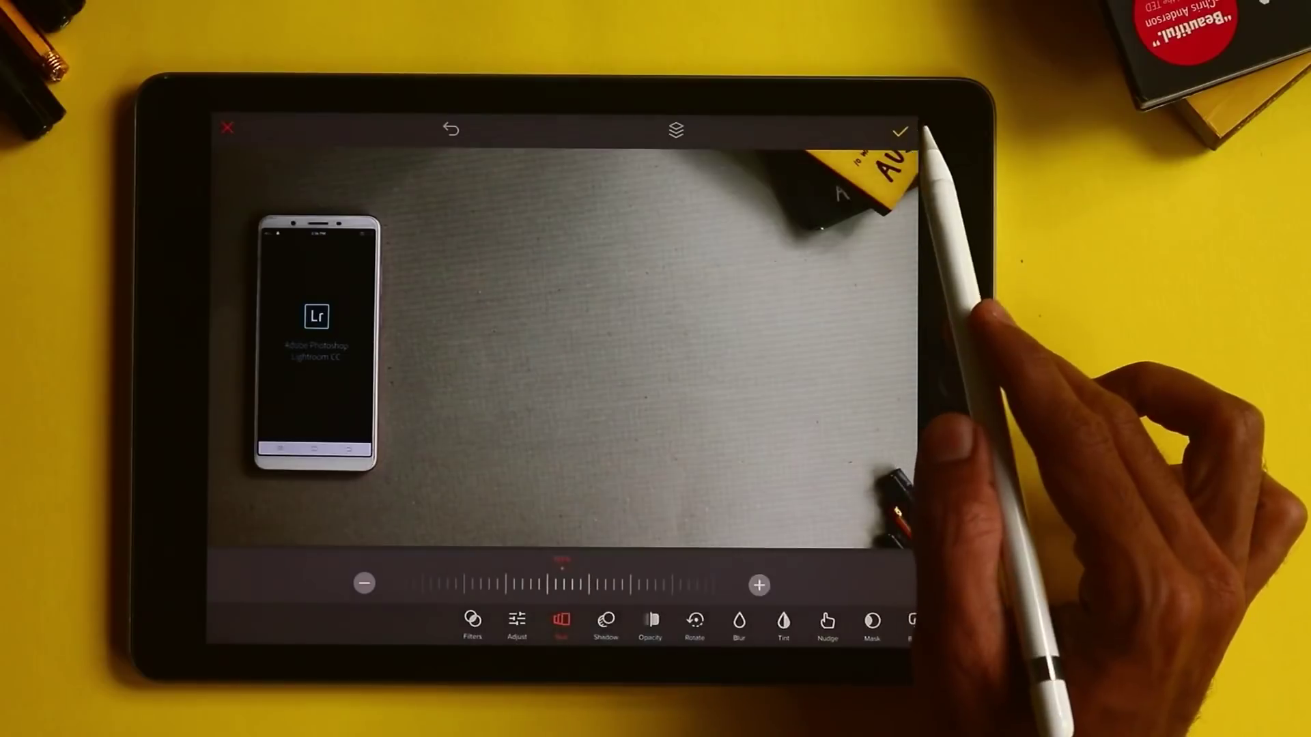
Apply the photo edits, delete the desk photo layer, and return to the photo library
left_click(899, 131)
left_click(766, 252)
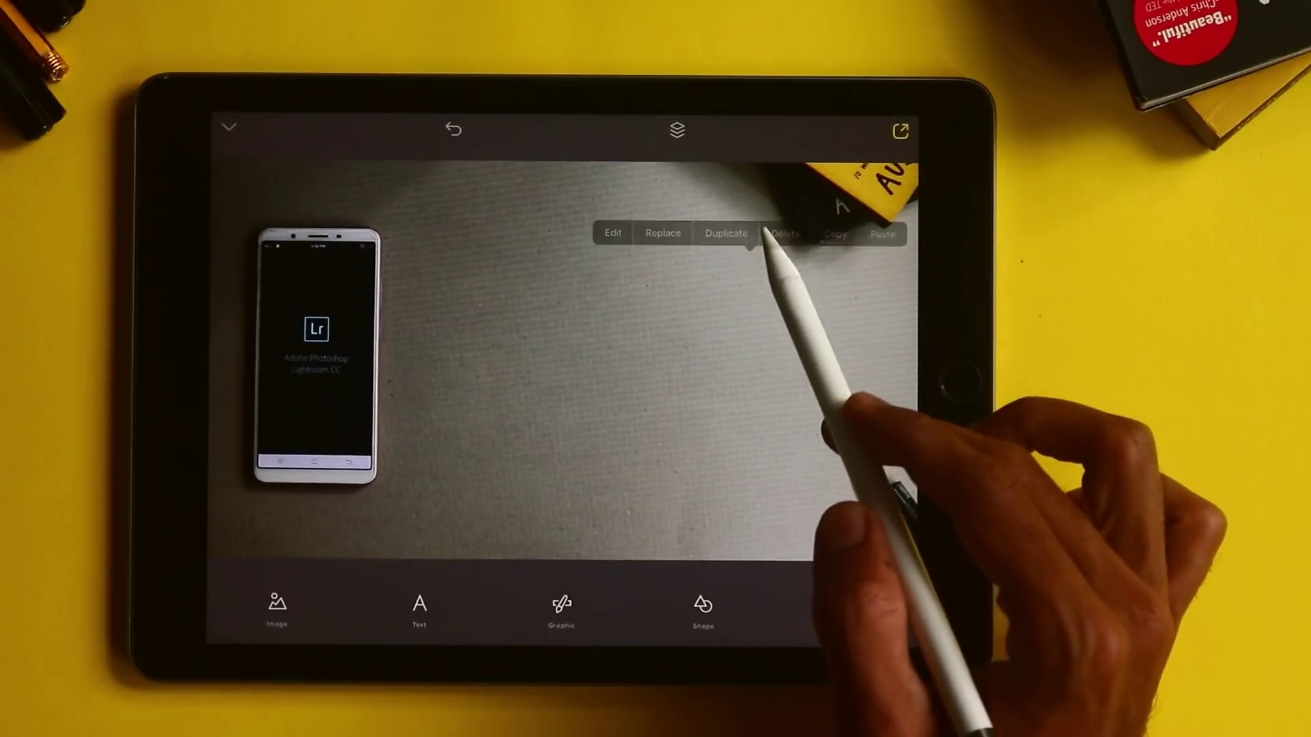
left_click(677, 130)
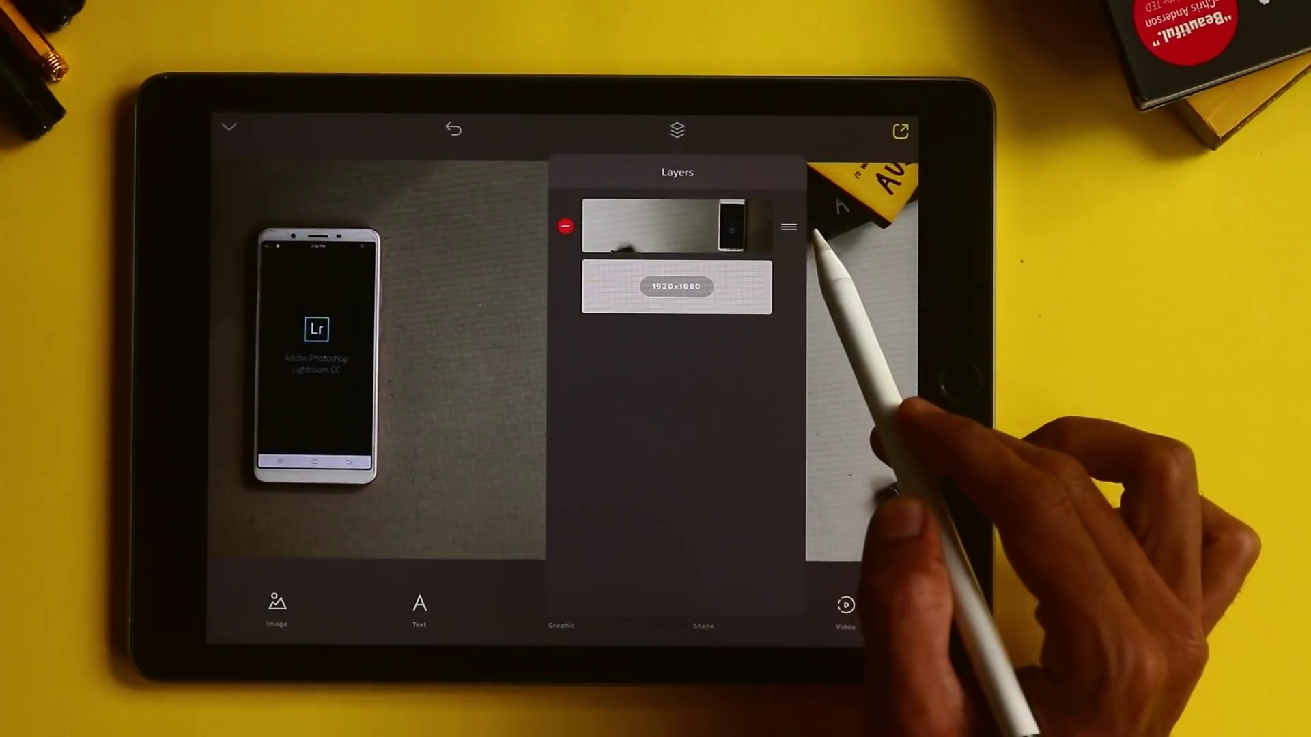
left_click(563, 228)
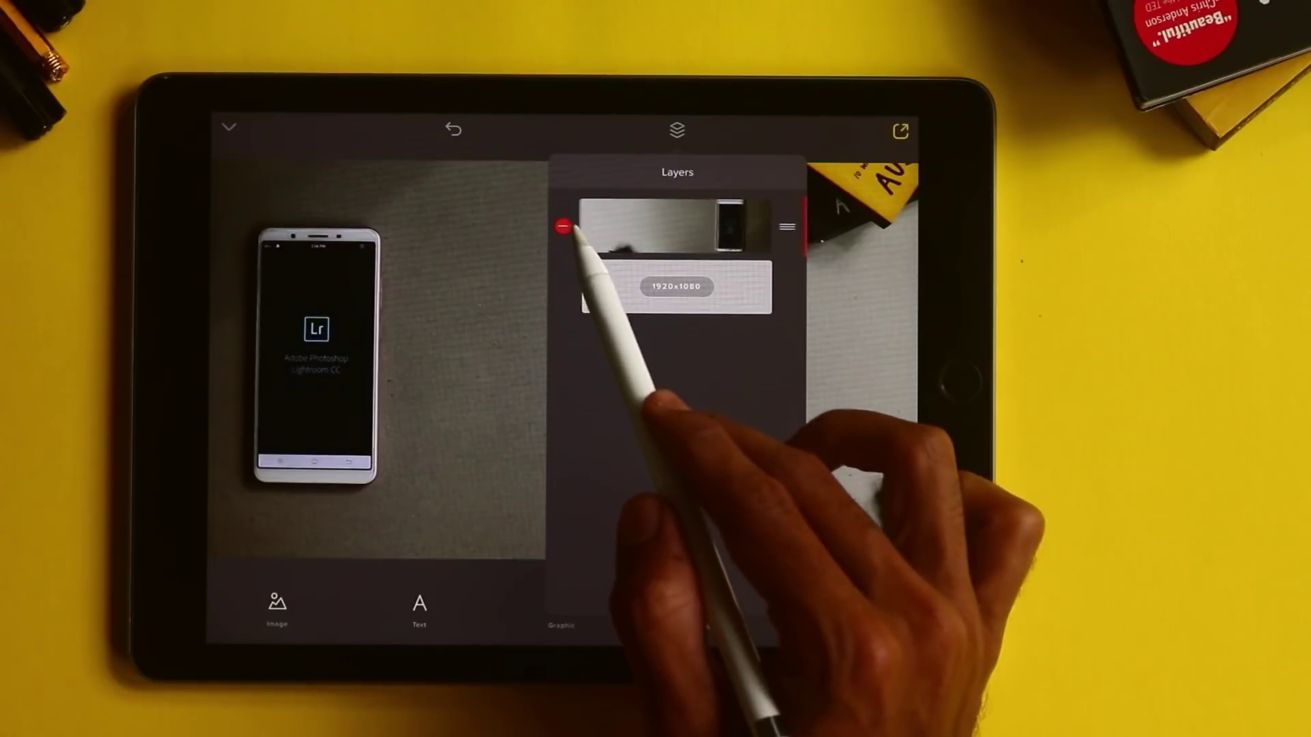
left_click(784, 227)
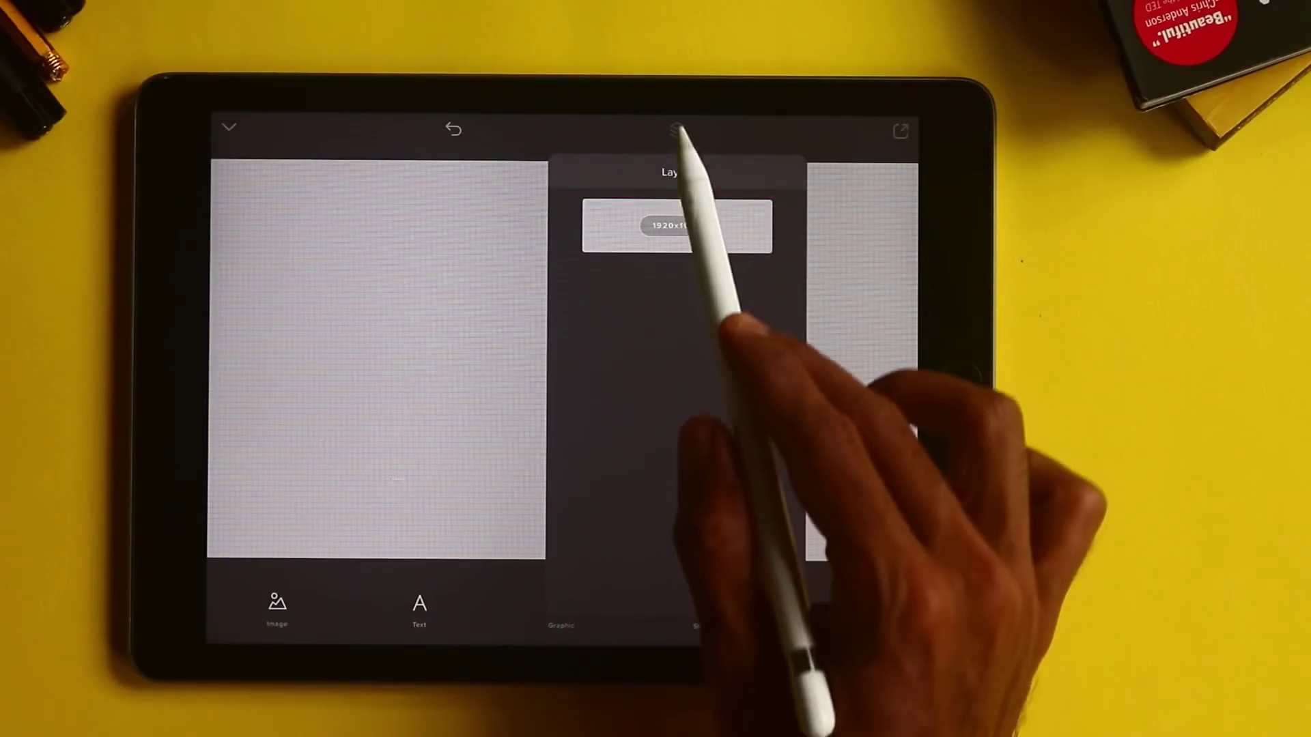
left_click(677, 130)
left_click(276, 605)
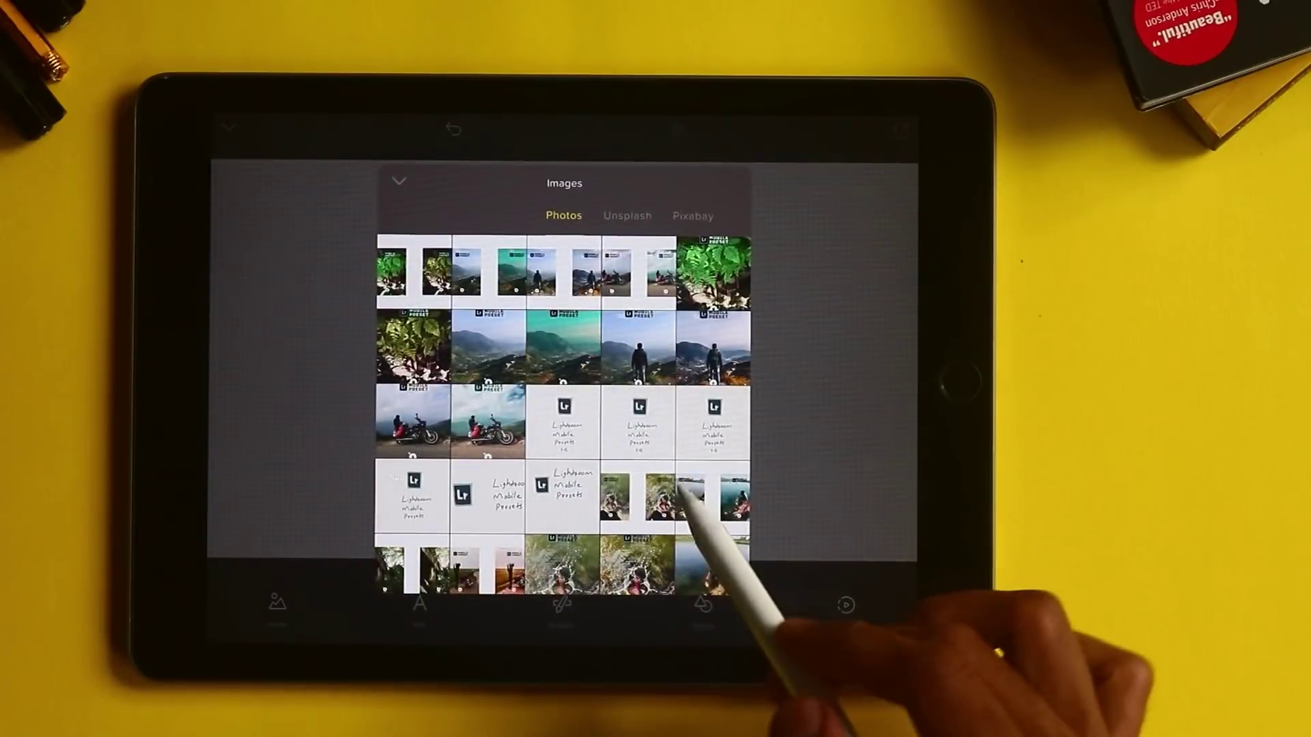
scroll(682, 482, "down", 5)
scroll(629, 541, "down", 2)
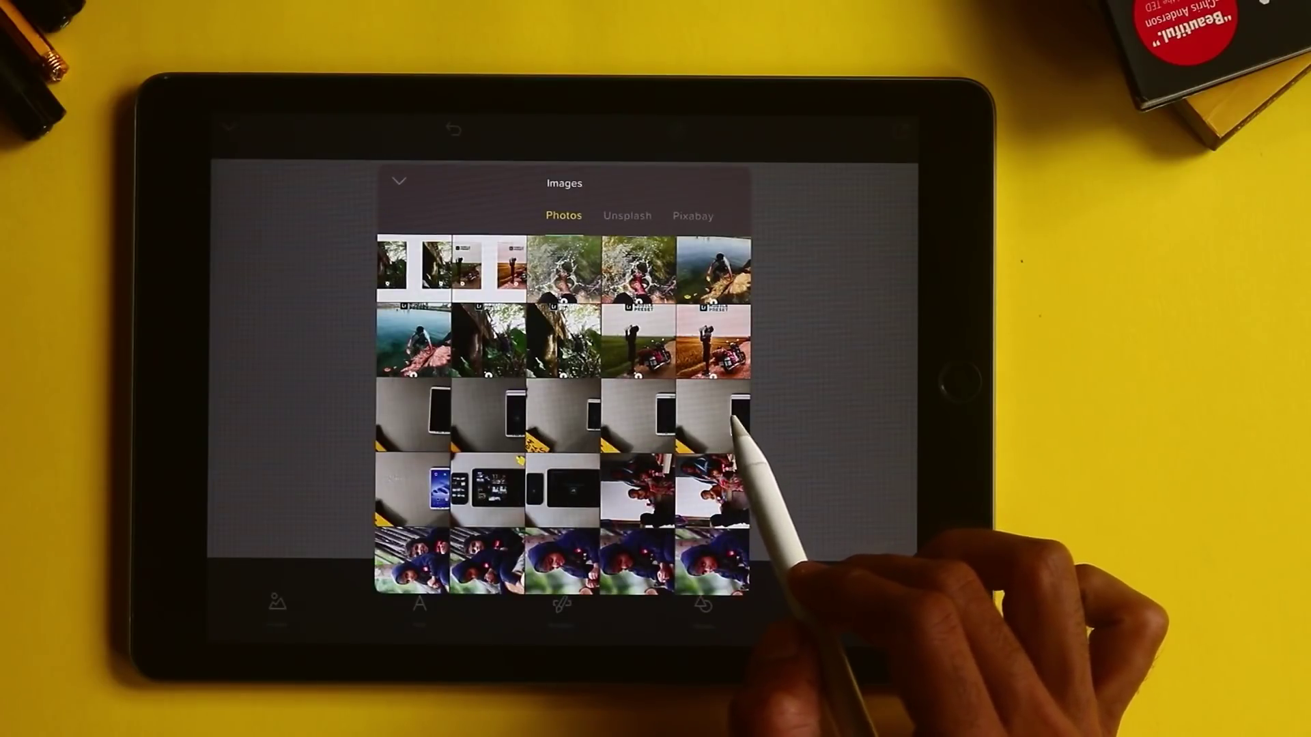
Place the phone-and-yellow-book photo, turn it 180° plus one degree, and apply
left_click(717, 426)
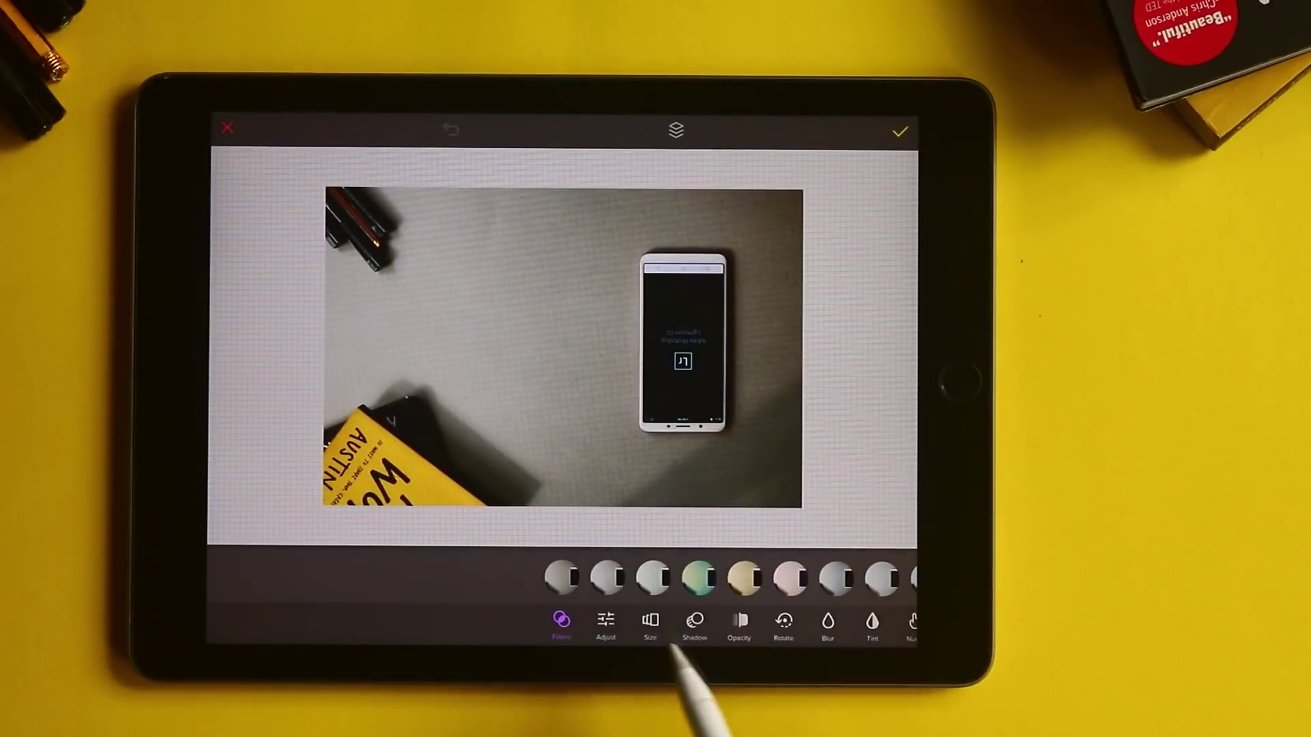
left_click(628, 623)
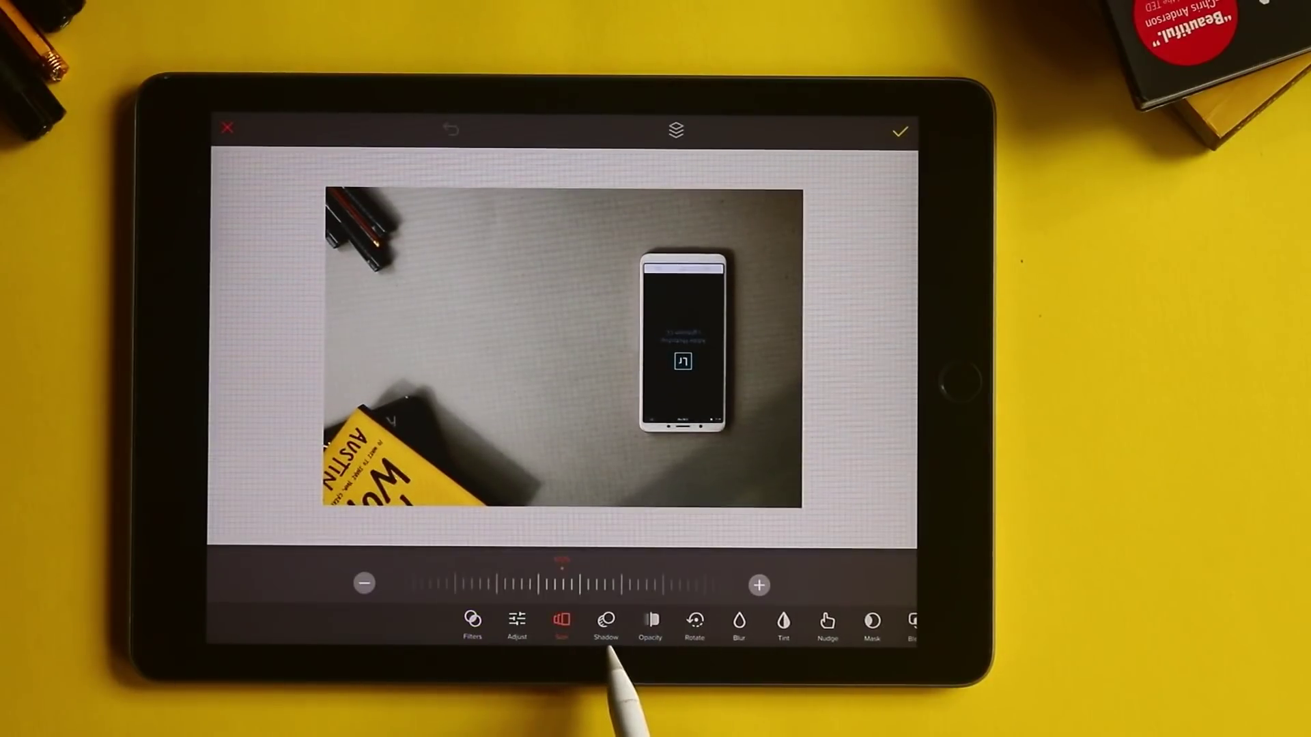
left_click(695, 620)
mouse_move(498, 584)
left_mouse_down()
mouse_move(717, 585)
mouse_move(589, 602)
left_mouse_up()
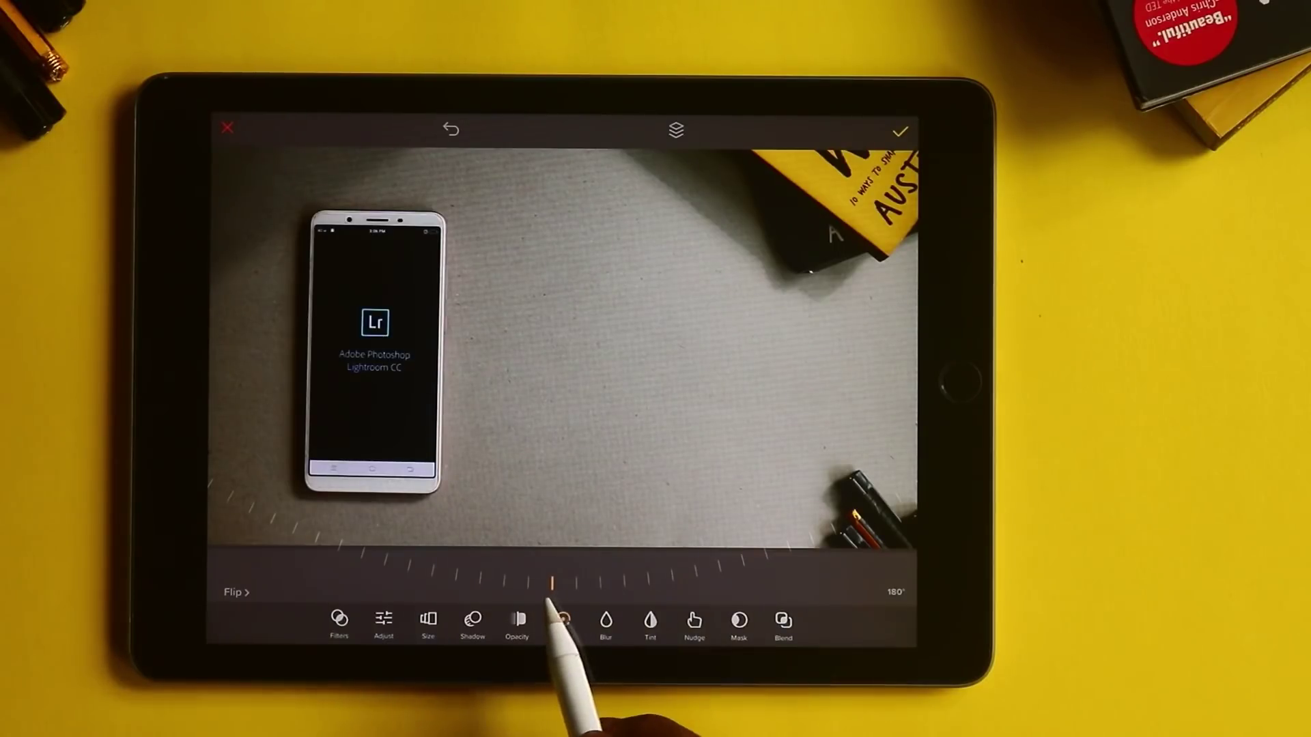
left_click_drag(556, 605, 573, 598)
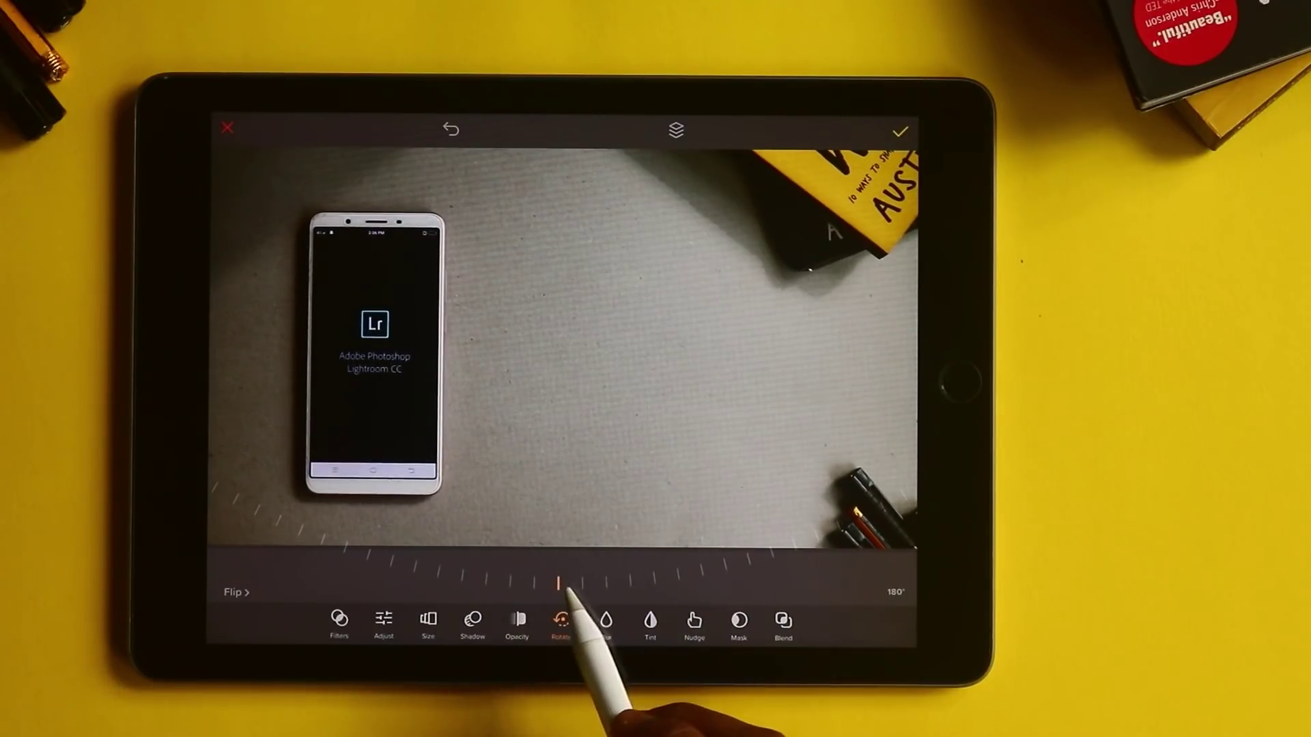
left_click(900, 131)
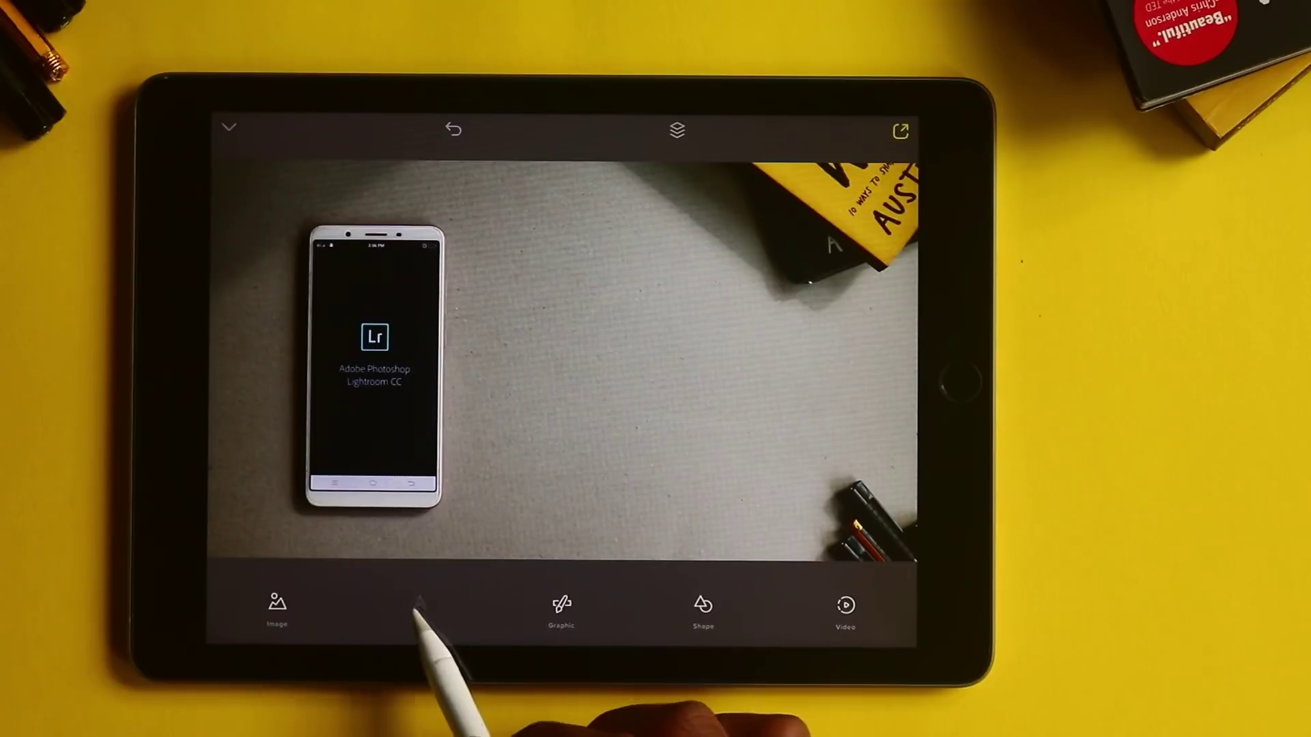
Enter the left-aligned three-line title 'Mobile / Lightroom / Preset' and place it on the photo
left_click(418, 606)
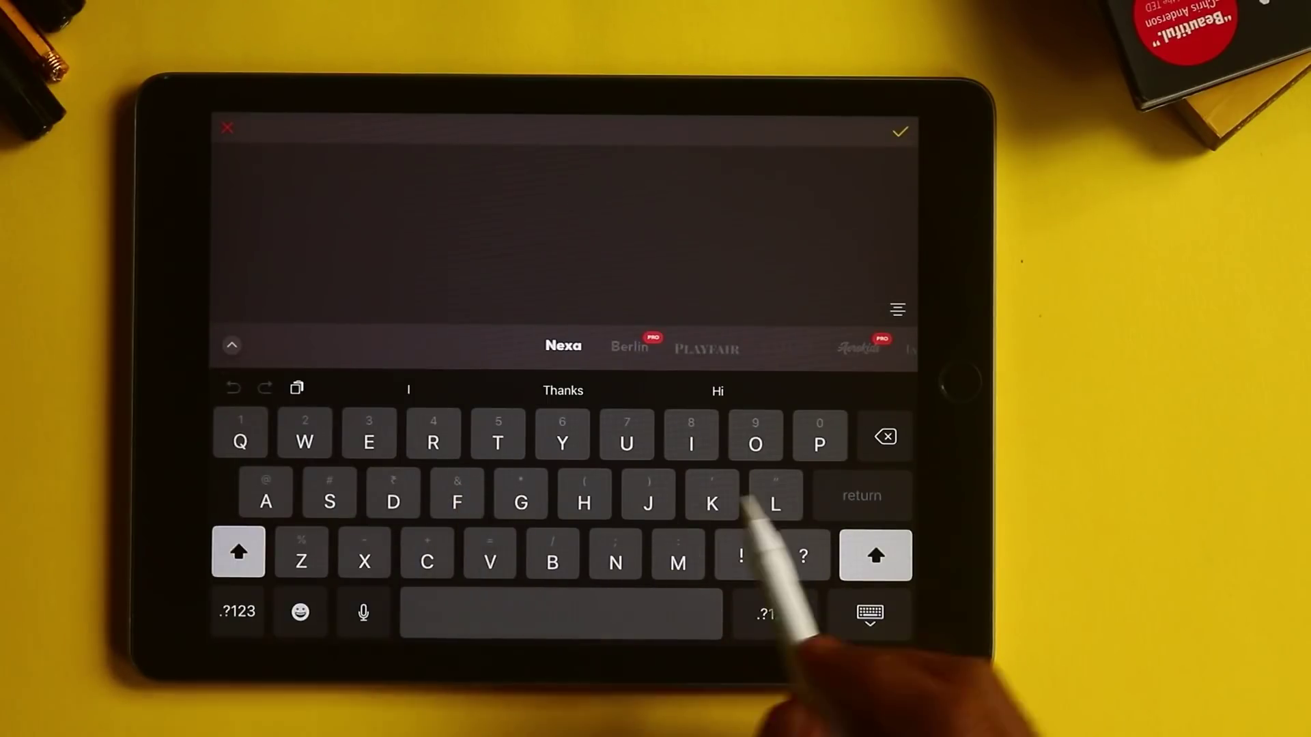
type("Mo")
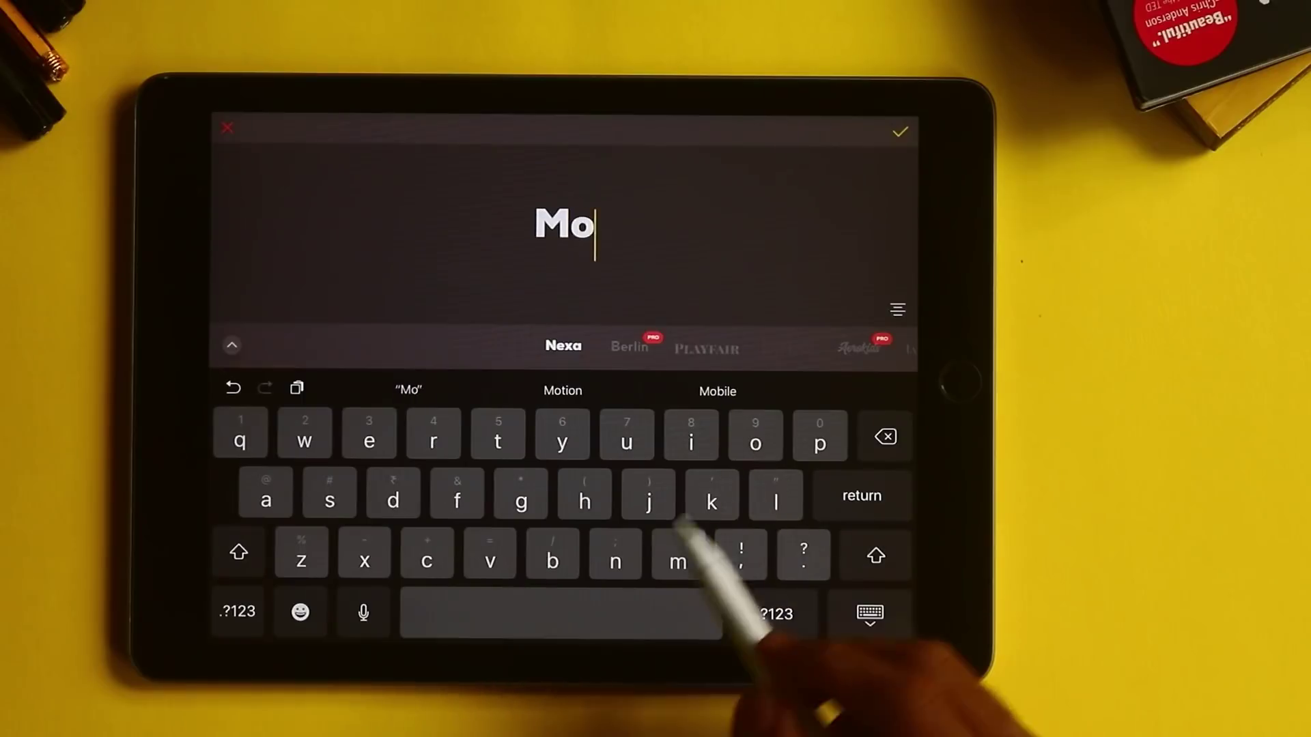
type("bil")
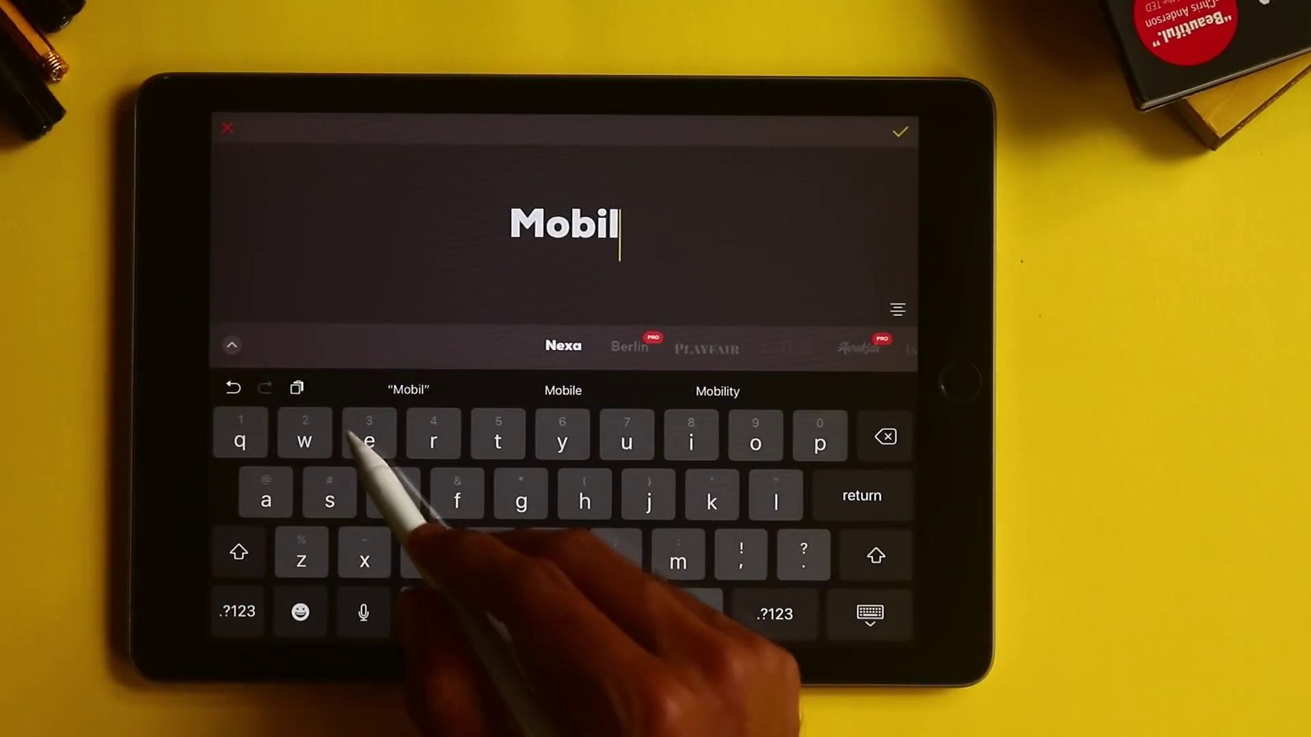
type("e")
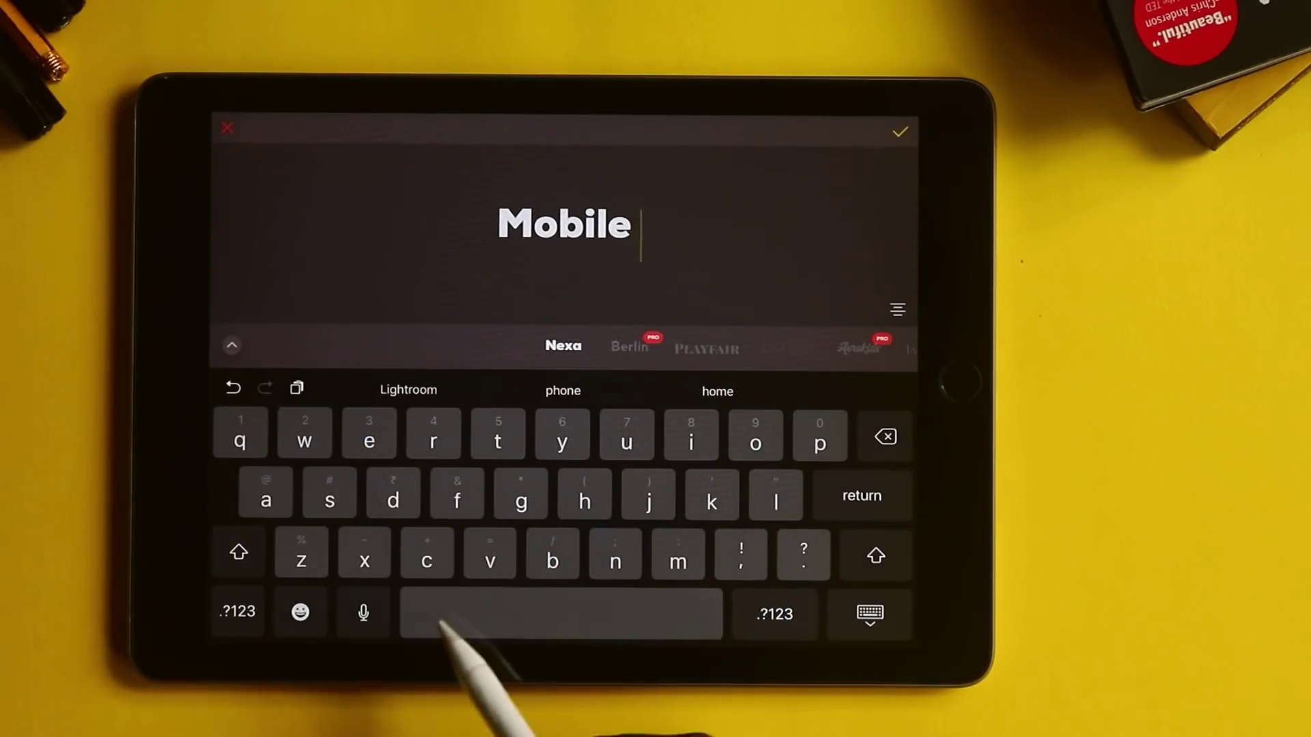
key("BackSpace")
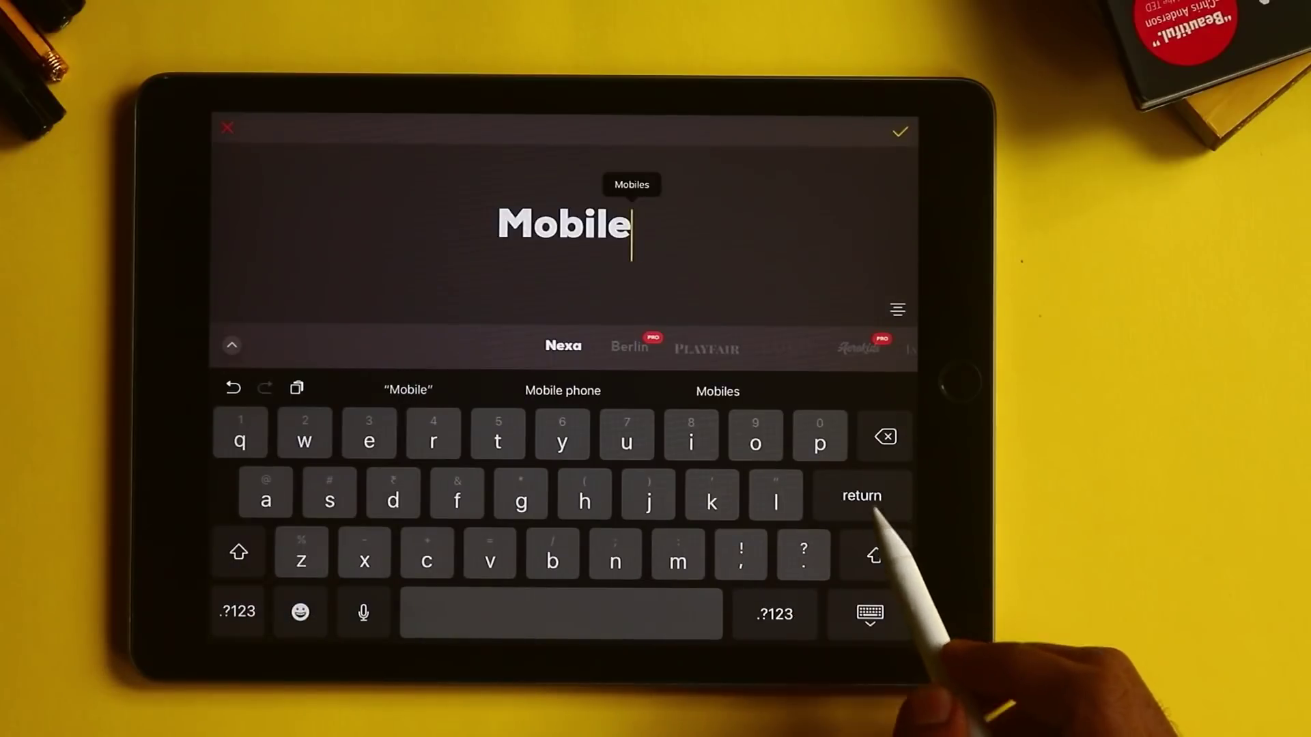
key("Return")
type("Li")
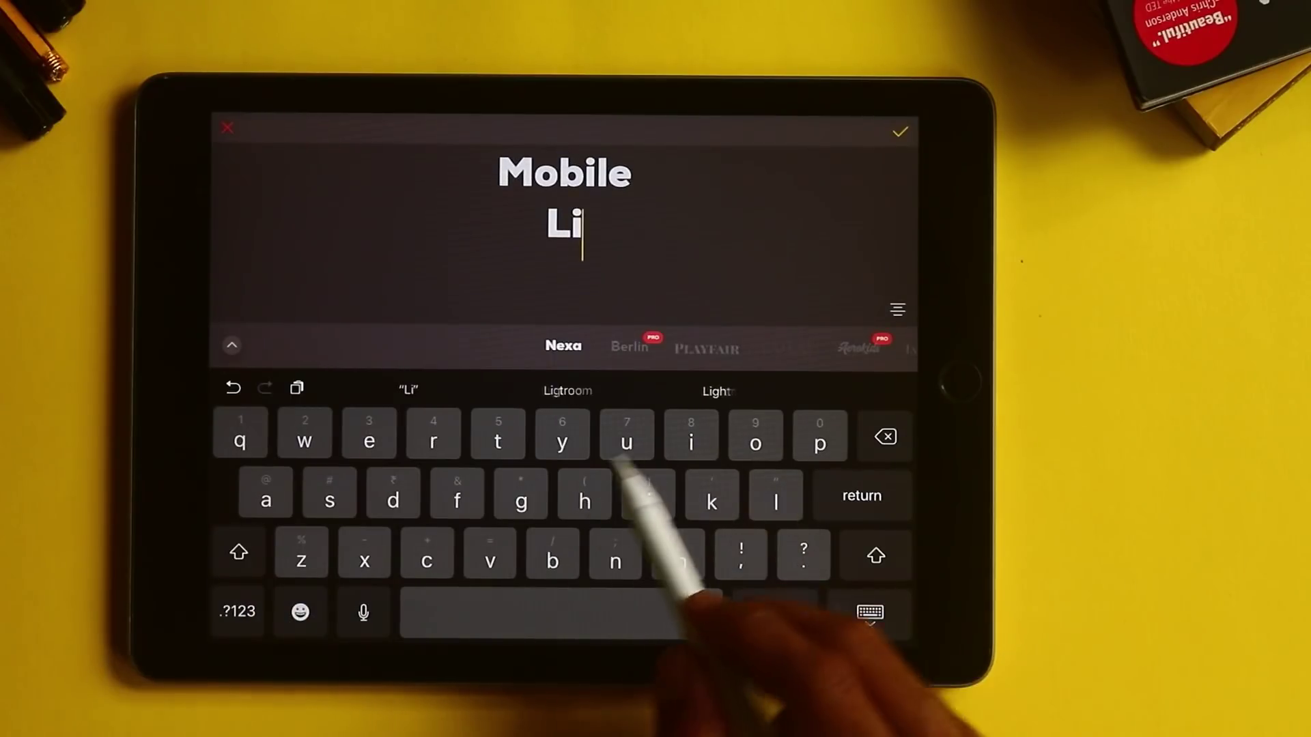
type("g")
left_click(568, 390)
key("Return")
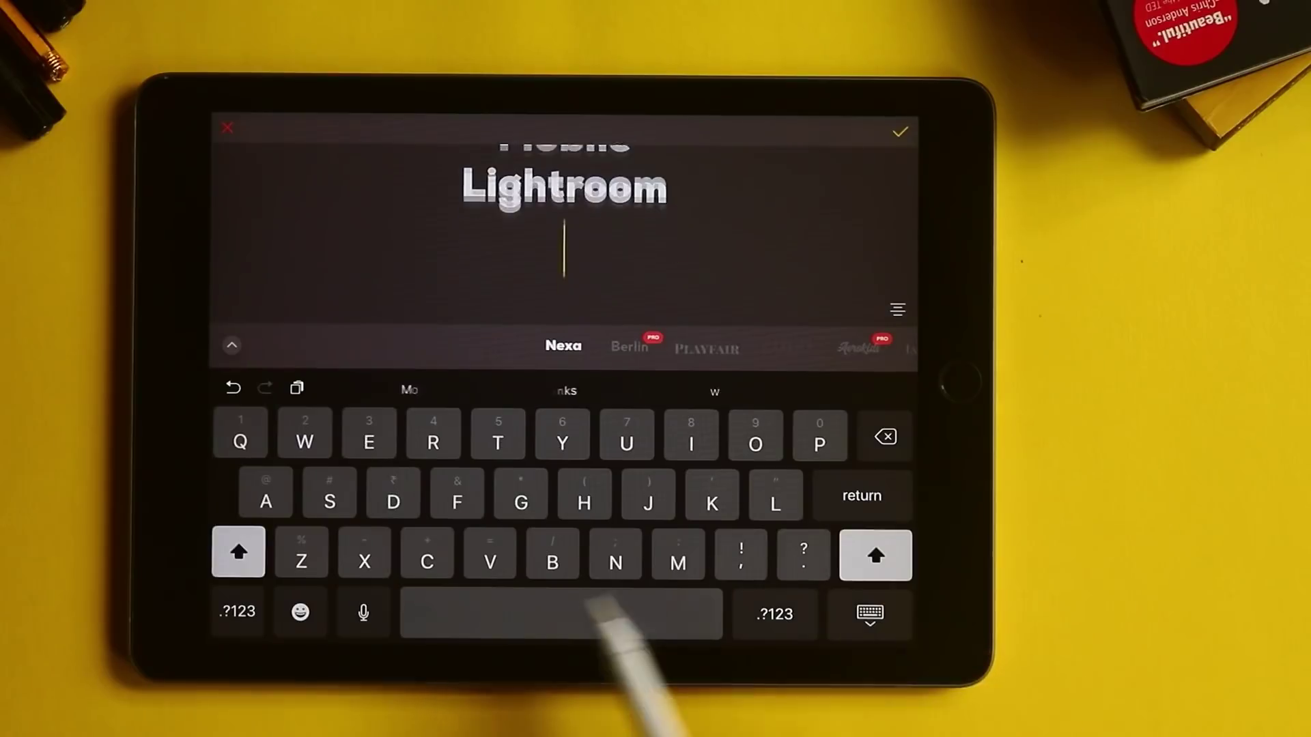
type("Pr")
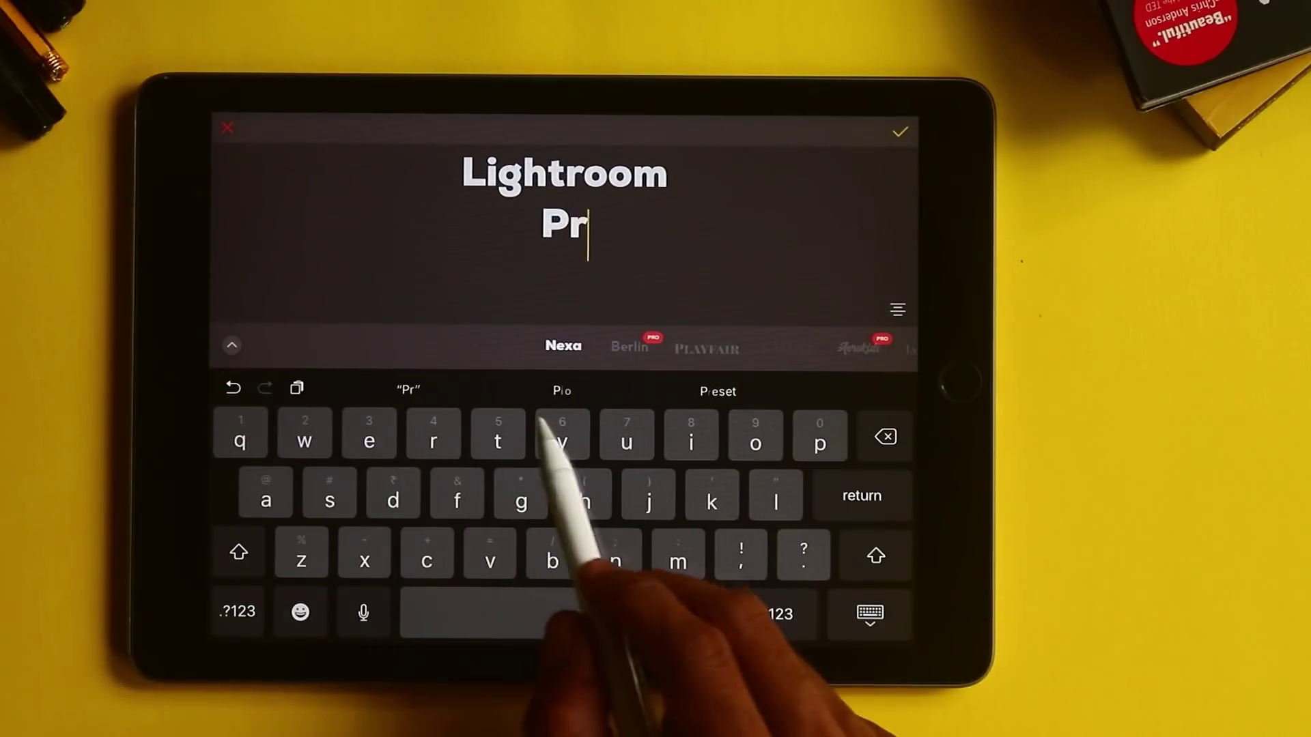
left_click(717, 391)
left_click(885, 438)
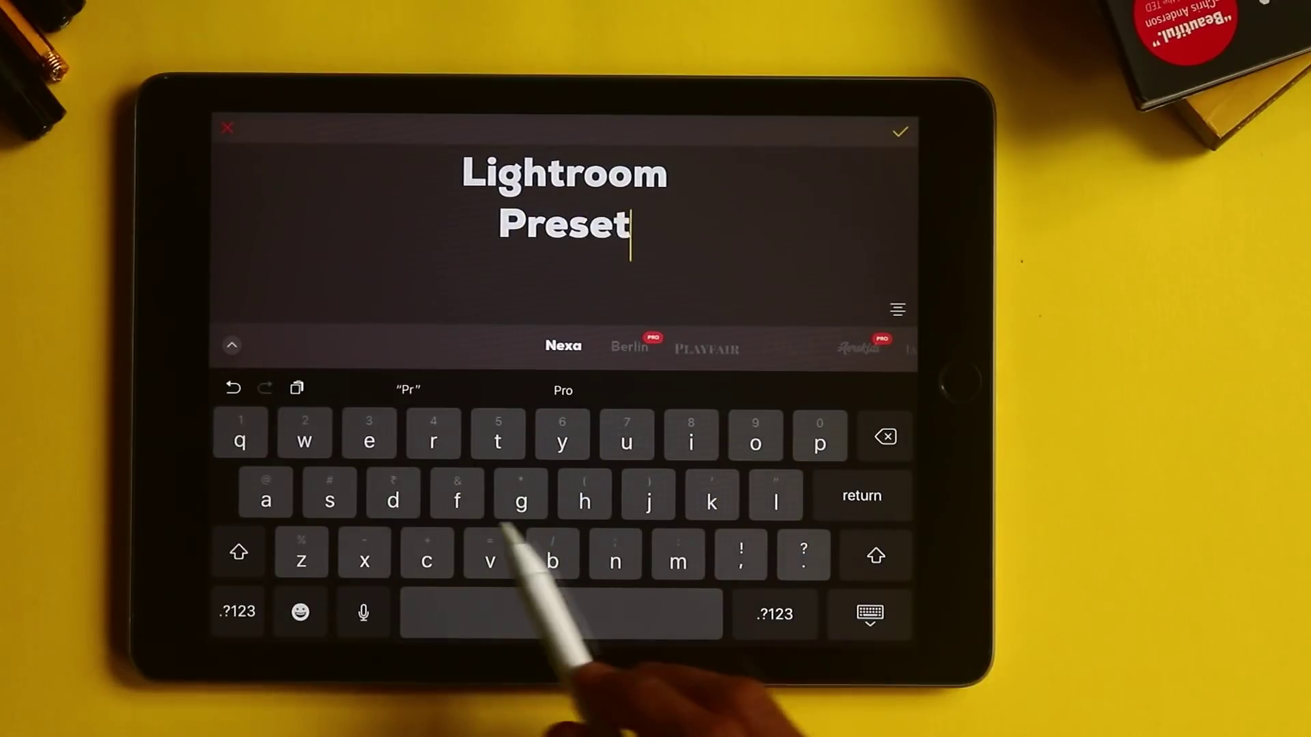
type("s")
key("BackSpace")
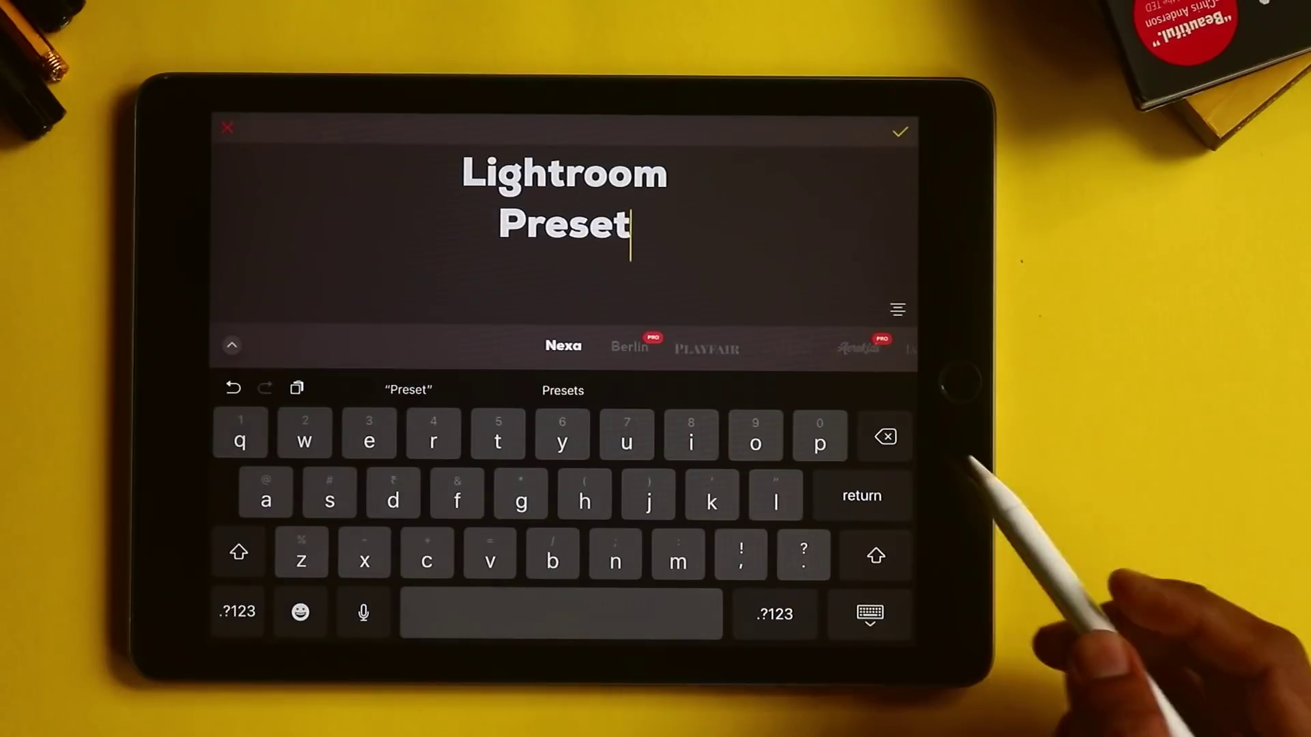
left_click(898, 309)
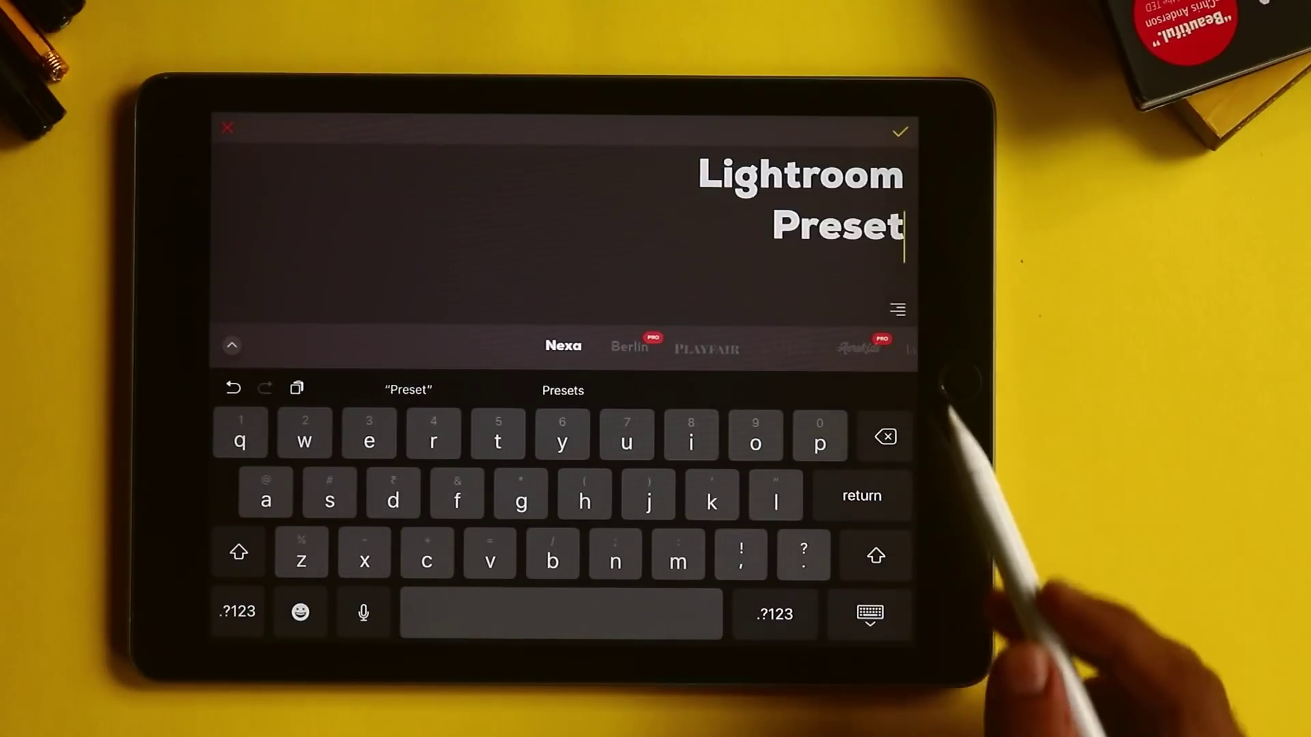
left_click(897, 309)
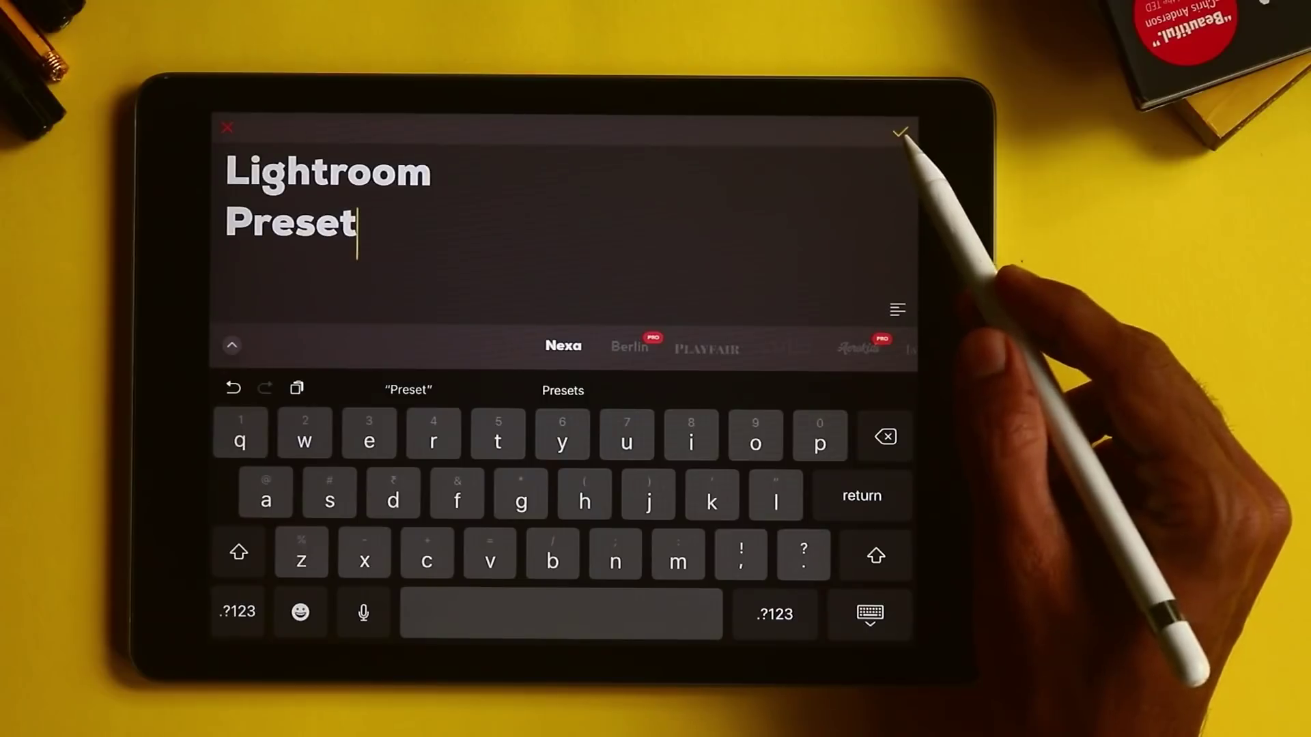
left_click(901, 133)
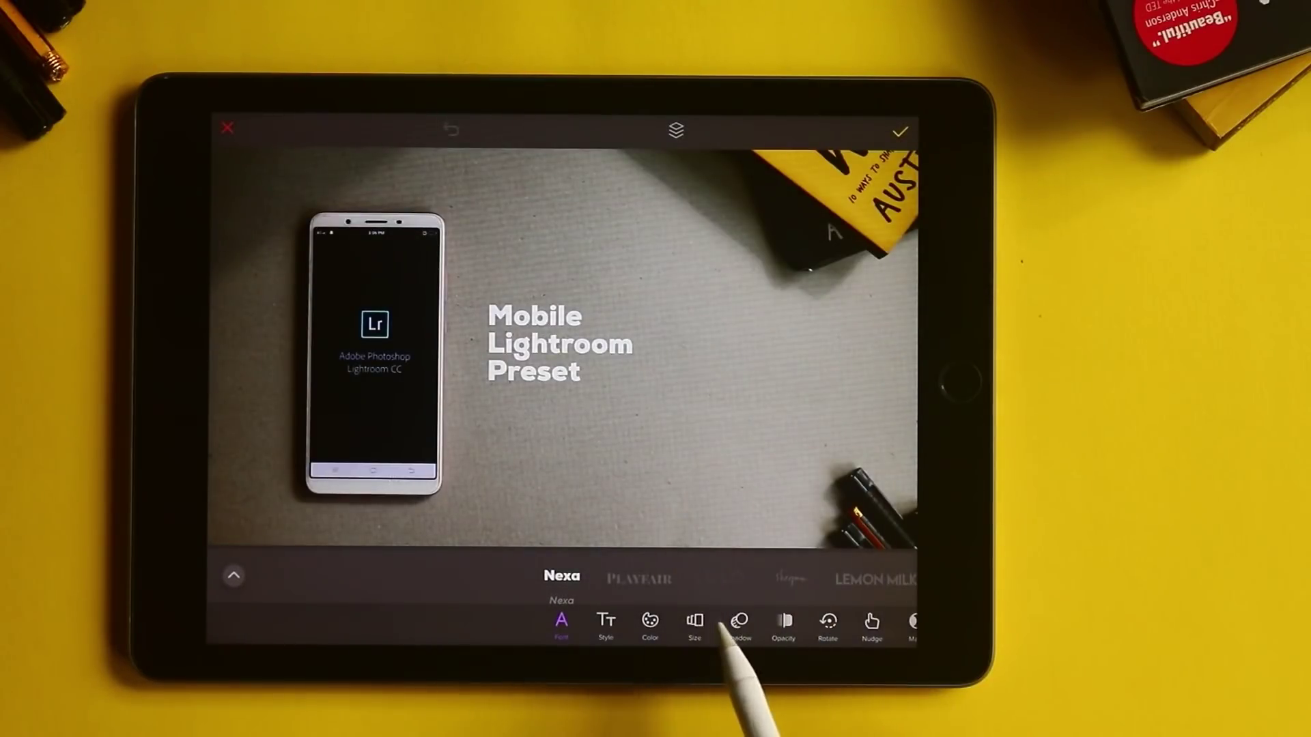
Enlarge the title and position it beside the phone near the canvas centre
left_click_drag(652, 585, 624, 584)
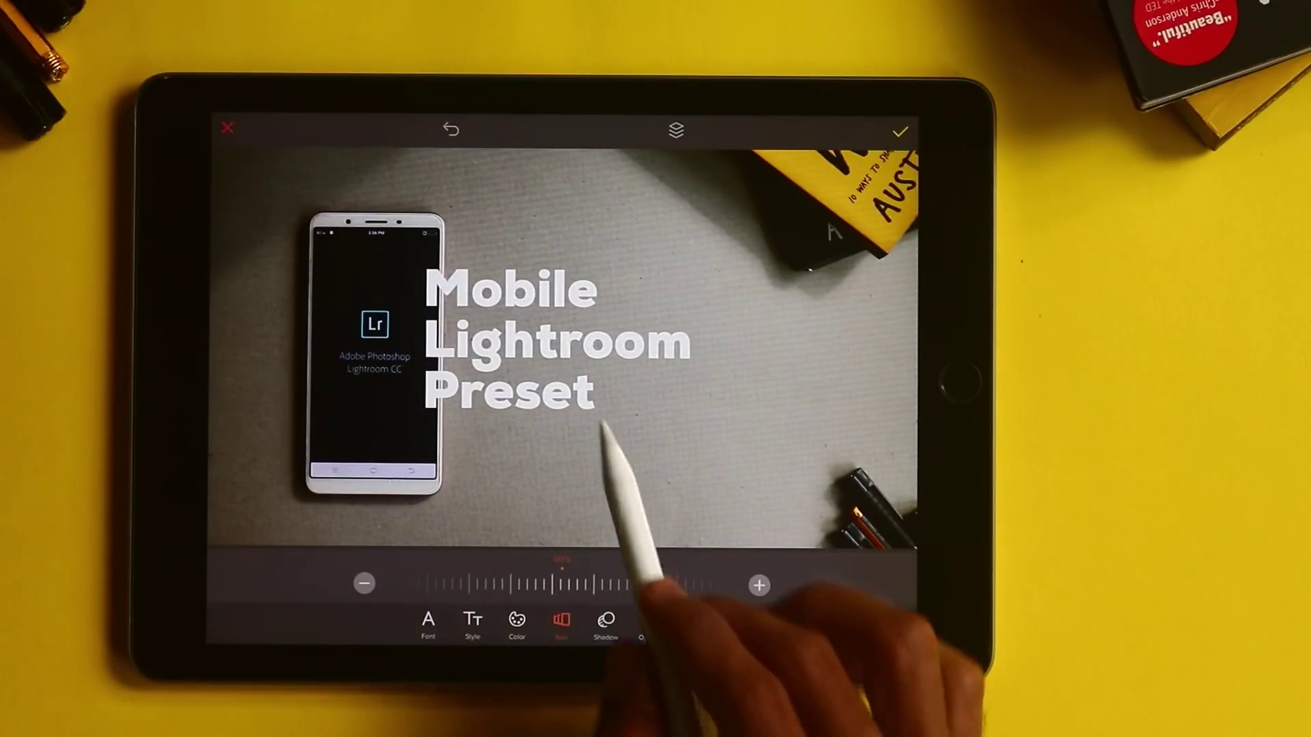
left_click_drag(573, 400, 624, 375)
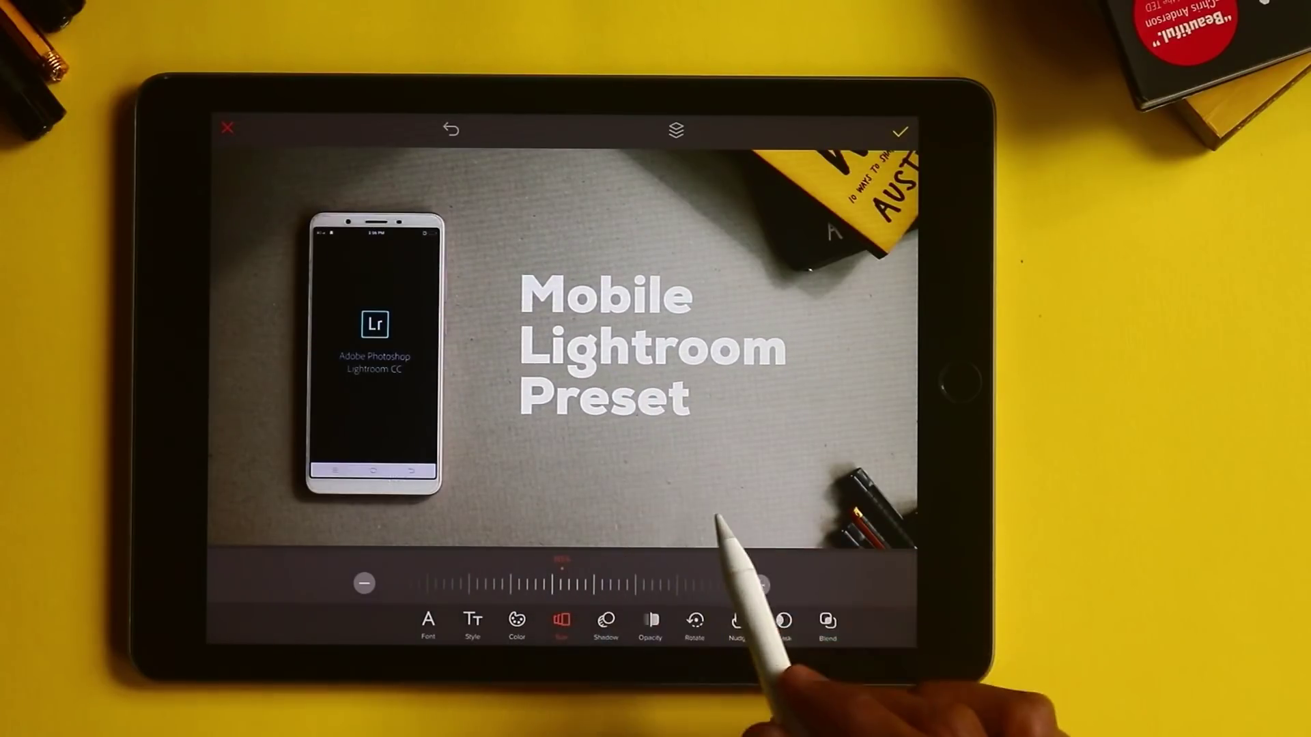
left_click_drag(582, 587, 553, 586)
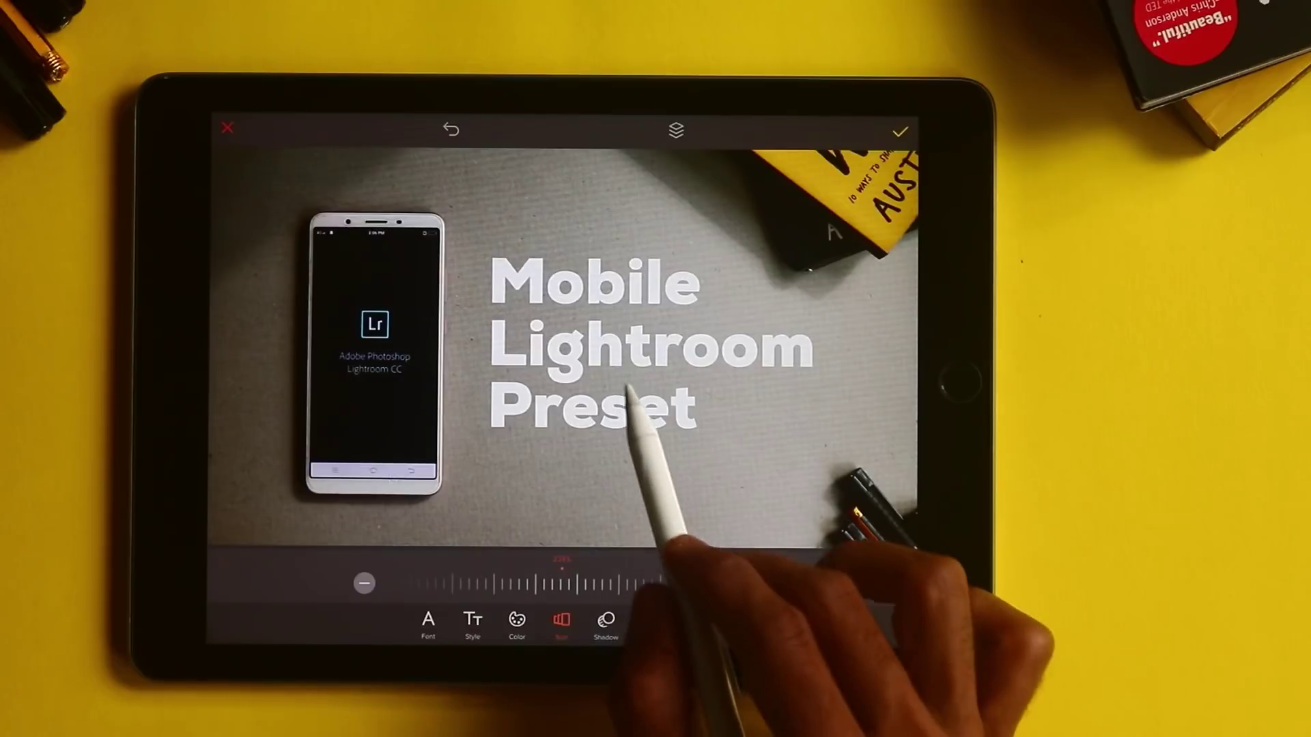
left_click_drag(639, 402, 629, 405)
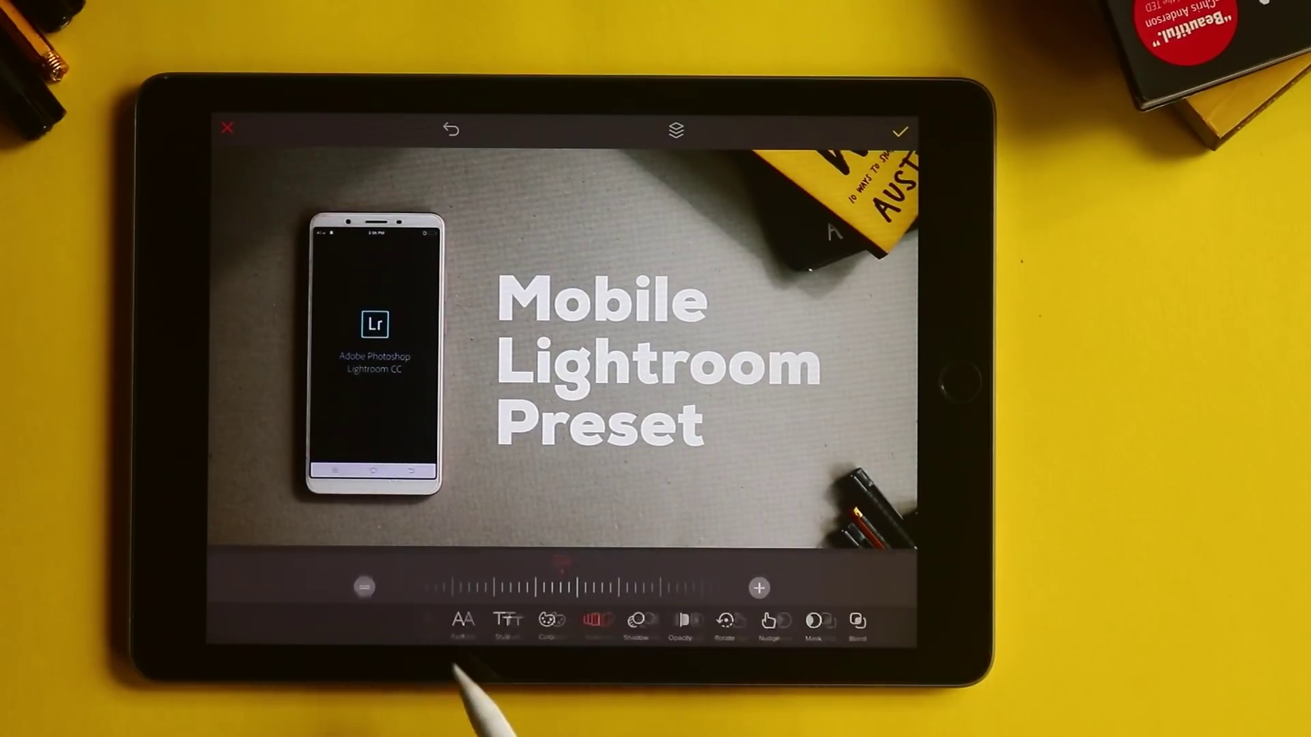
Try serif, handwritten, script and OSTRICH fonts, settling on HELLO BEAUTIFUL brush font
left_click(637, 580)
left_click(714, 580)
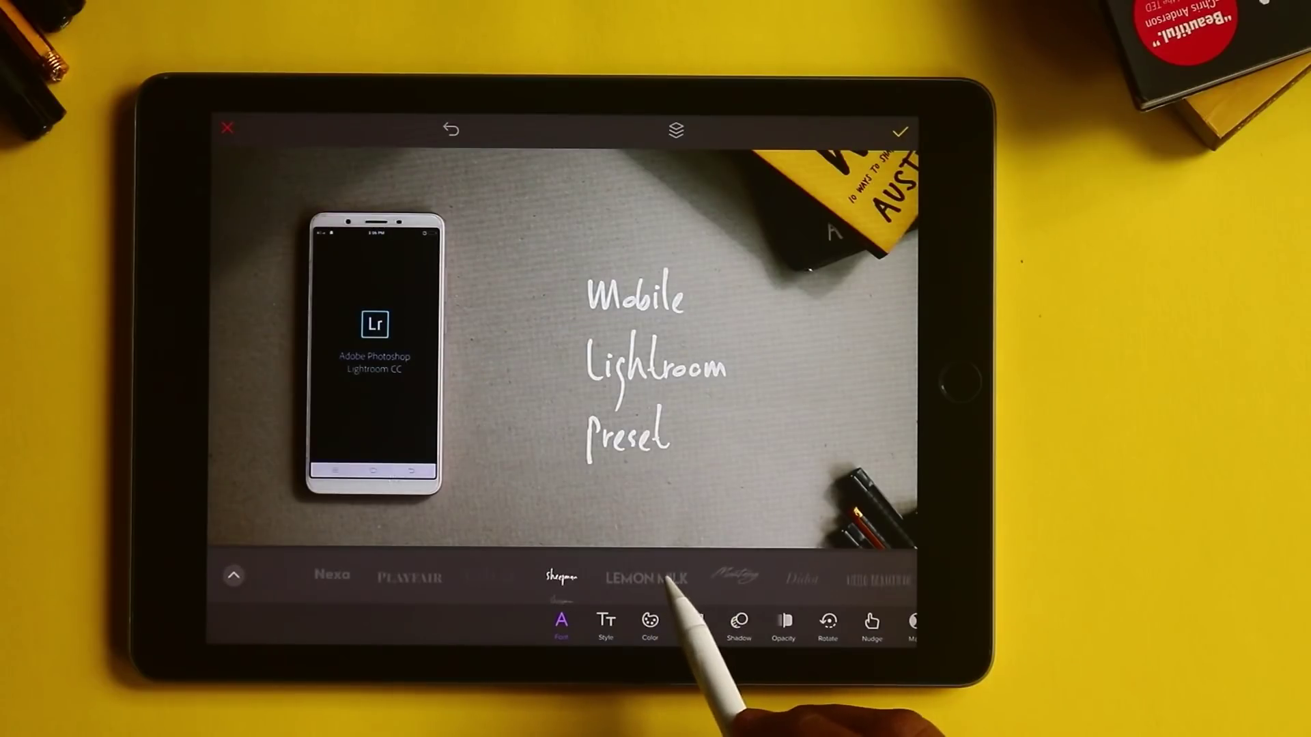
left_click(735, 577)
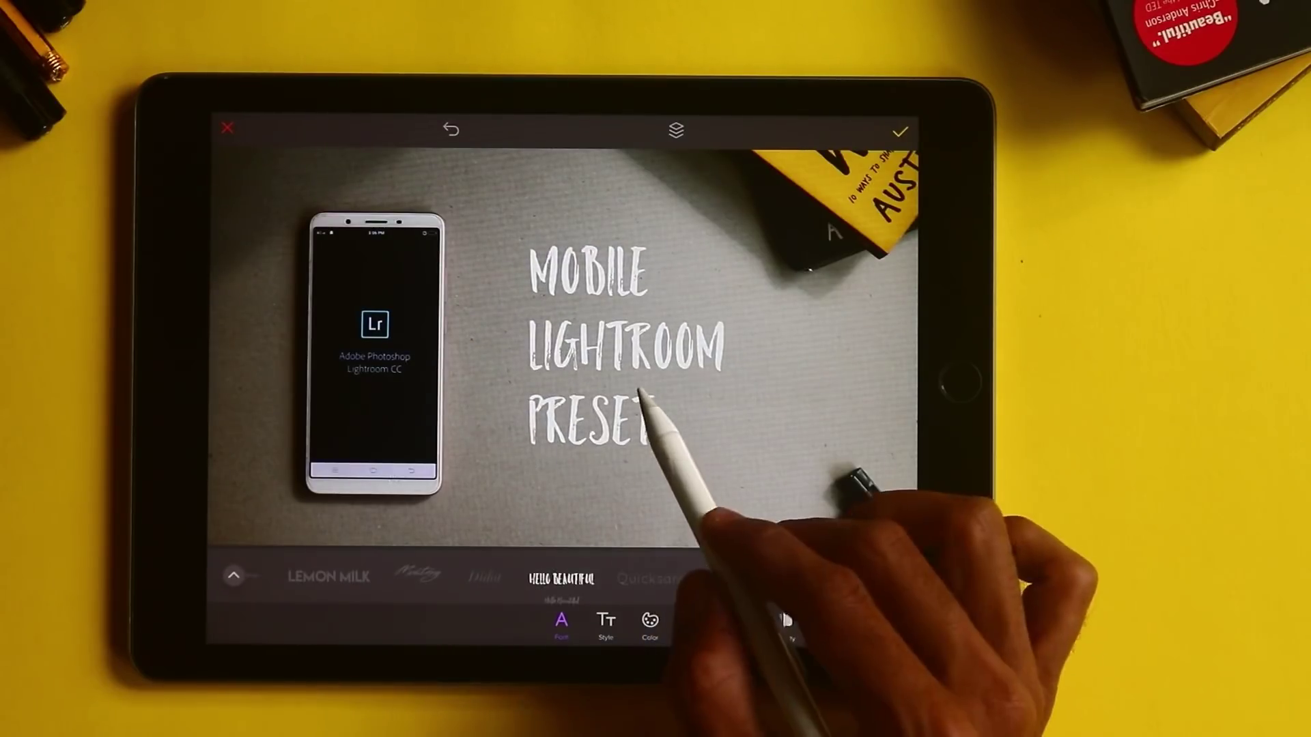
left_click(891, 579)
left_click(776, 579)
left_click(666, 579)
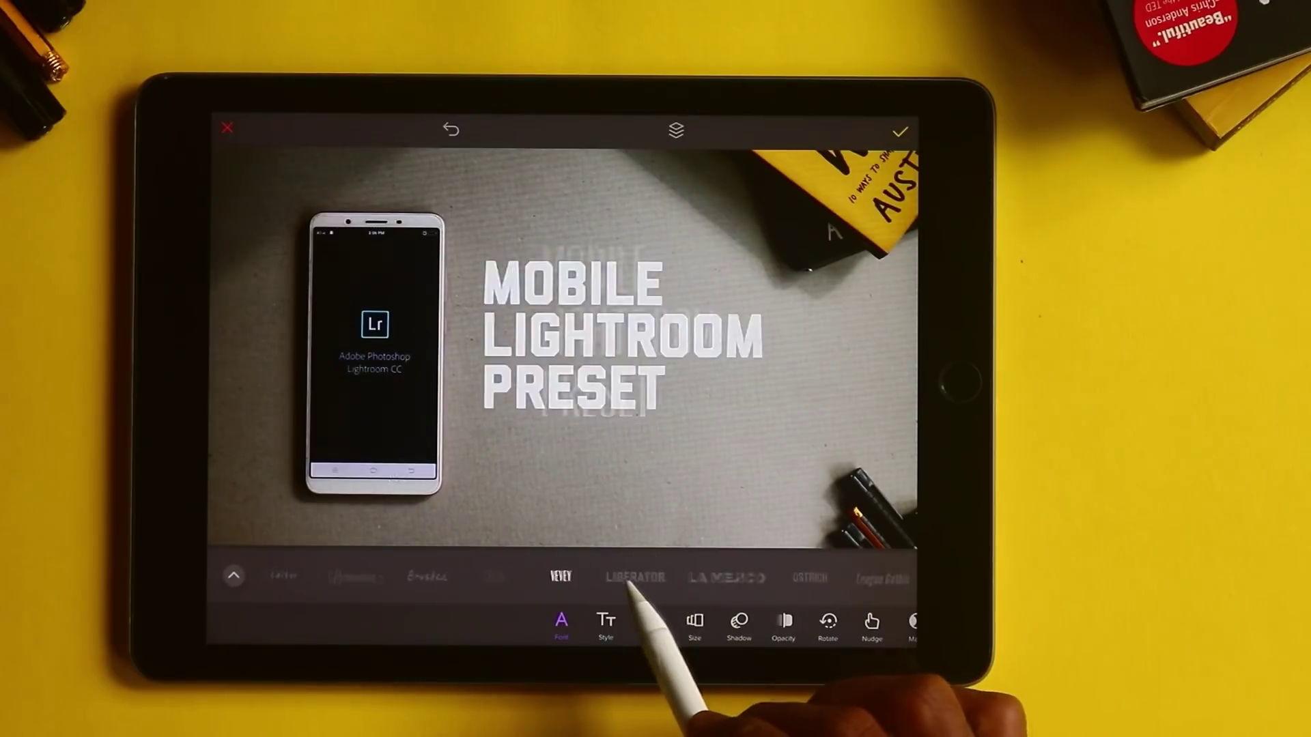
left_click(666, 578)
left_click(697, 578)
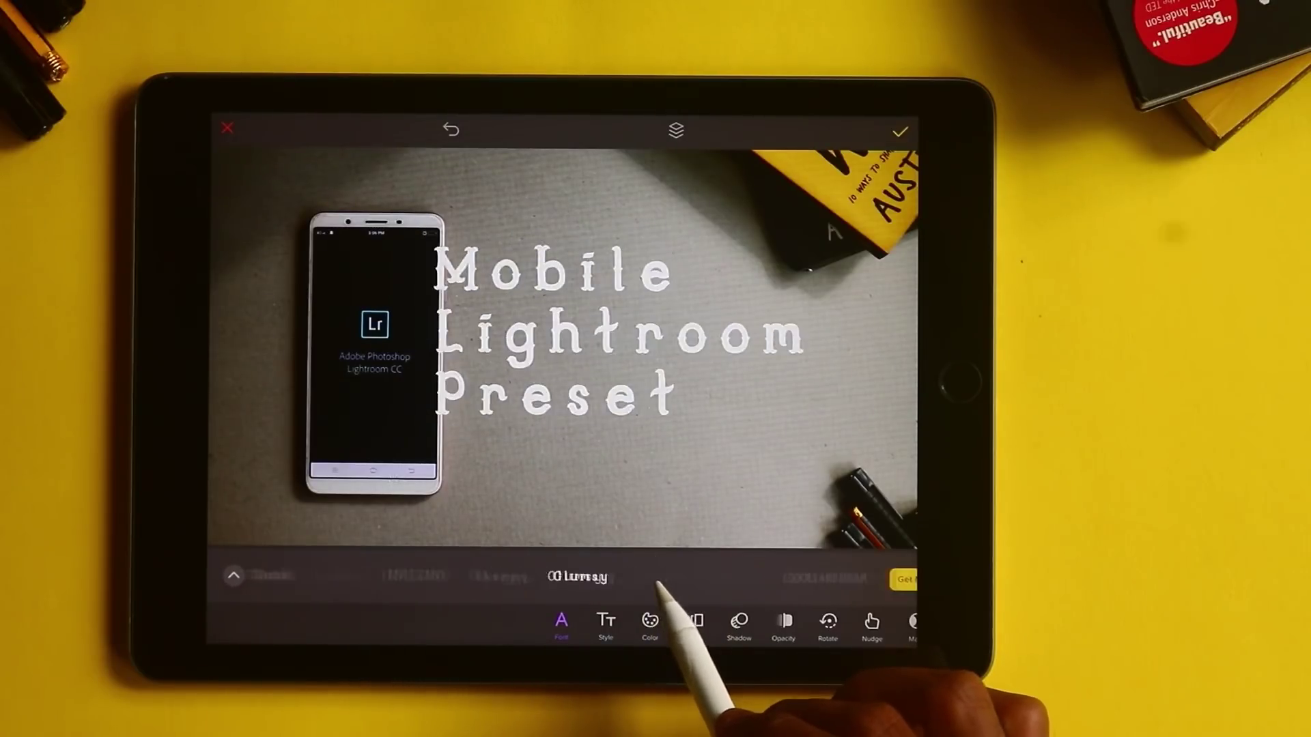
left_click(809, 579)
left_click(368, 579)
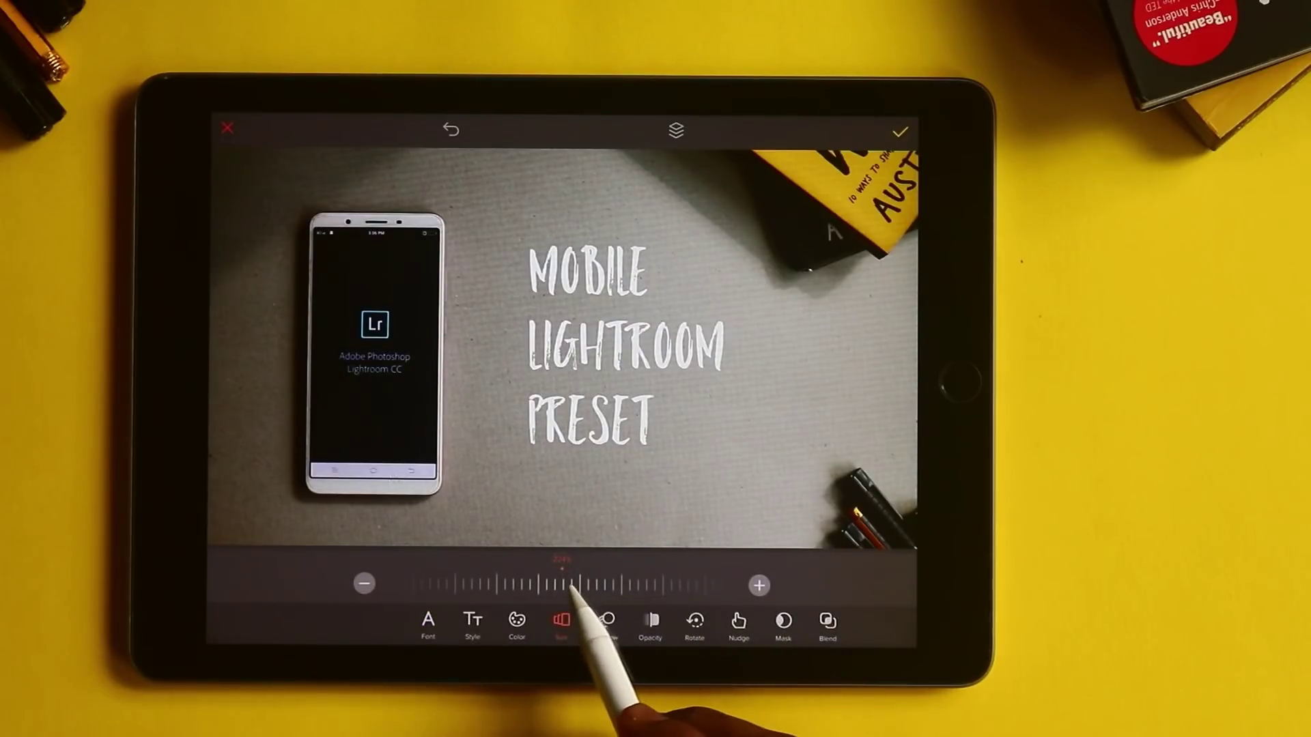
Enlarge the title text further and finish editing it
left_click_drag(575, 591, 623, 592)
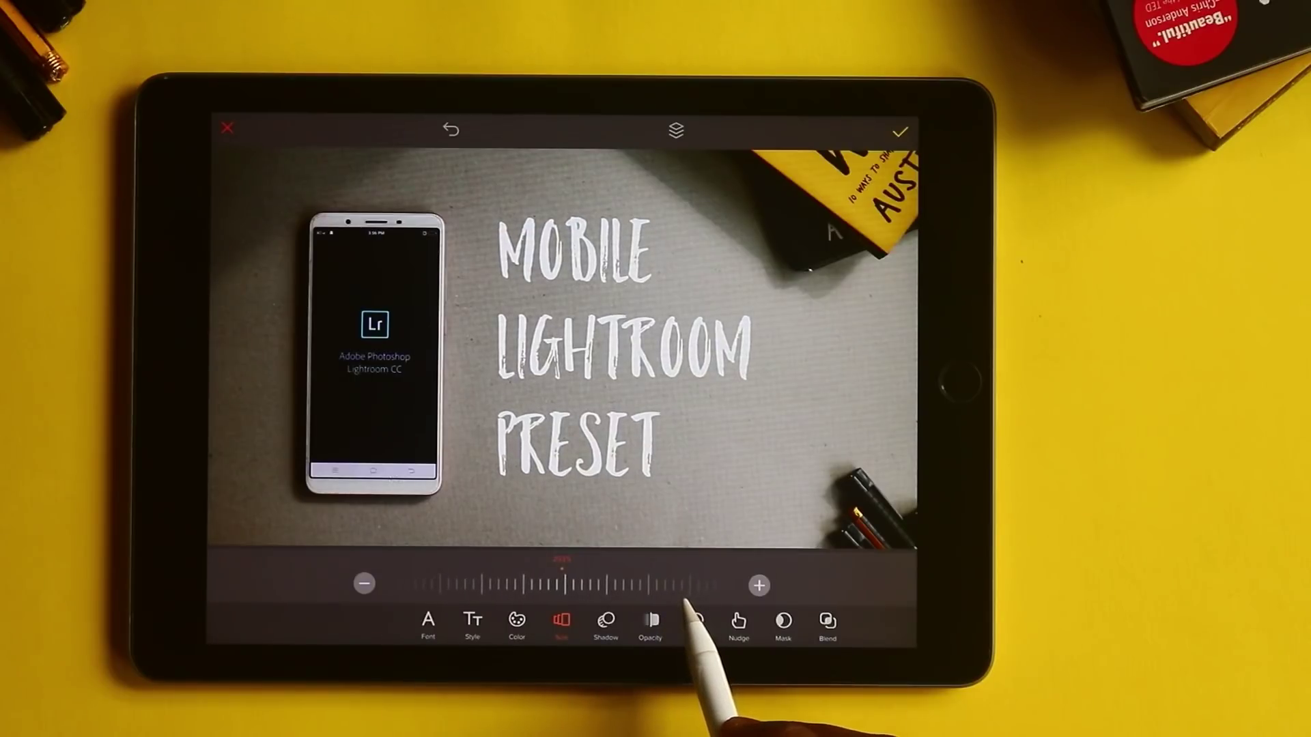
left_click_drag(672, 606, 667, 604)
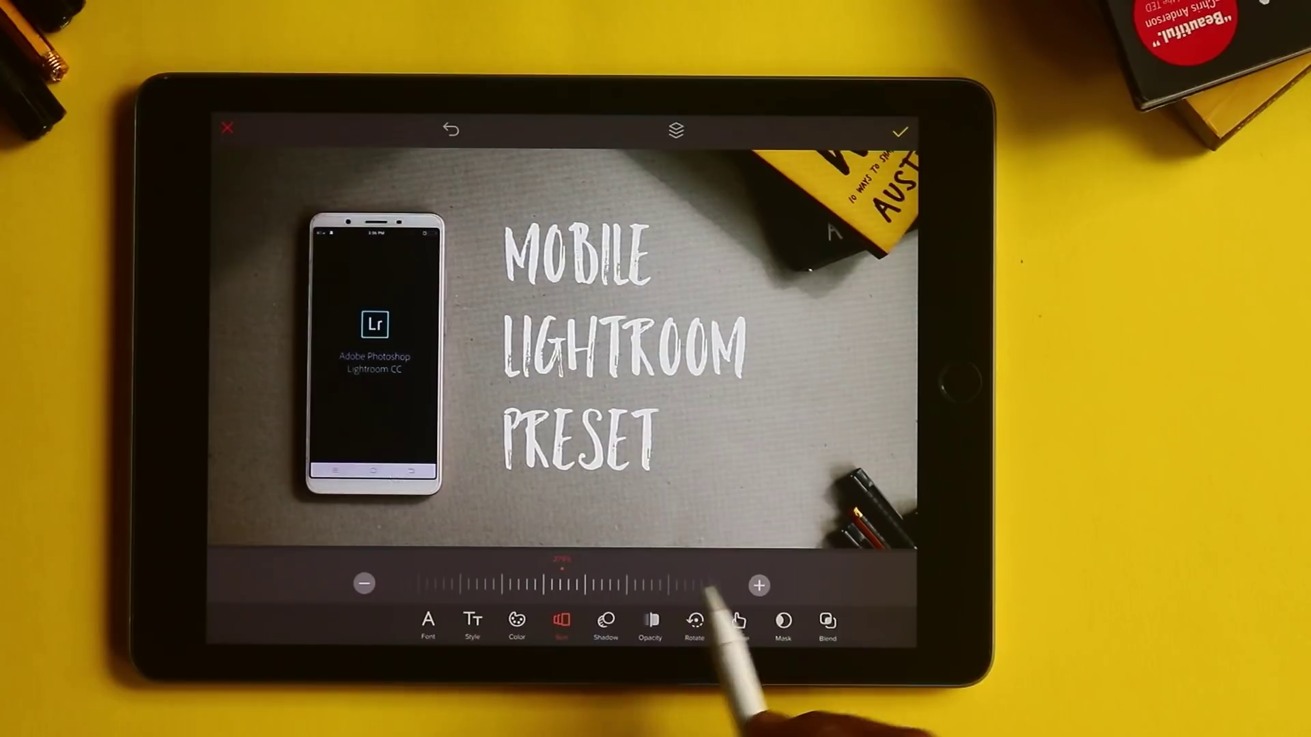
left_click(900, 131)
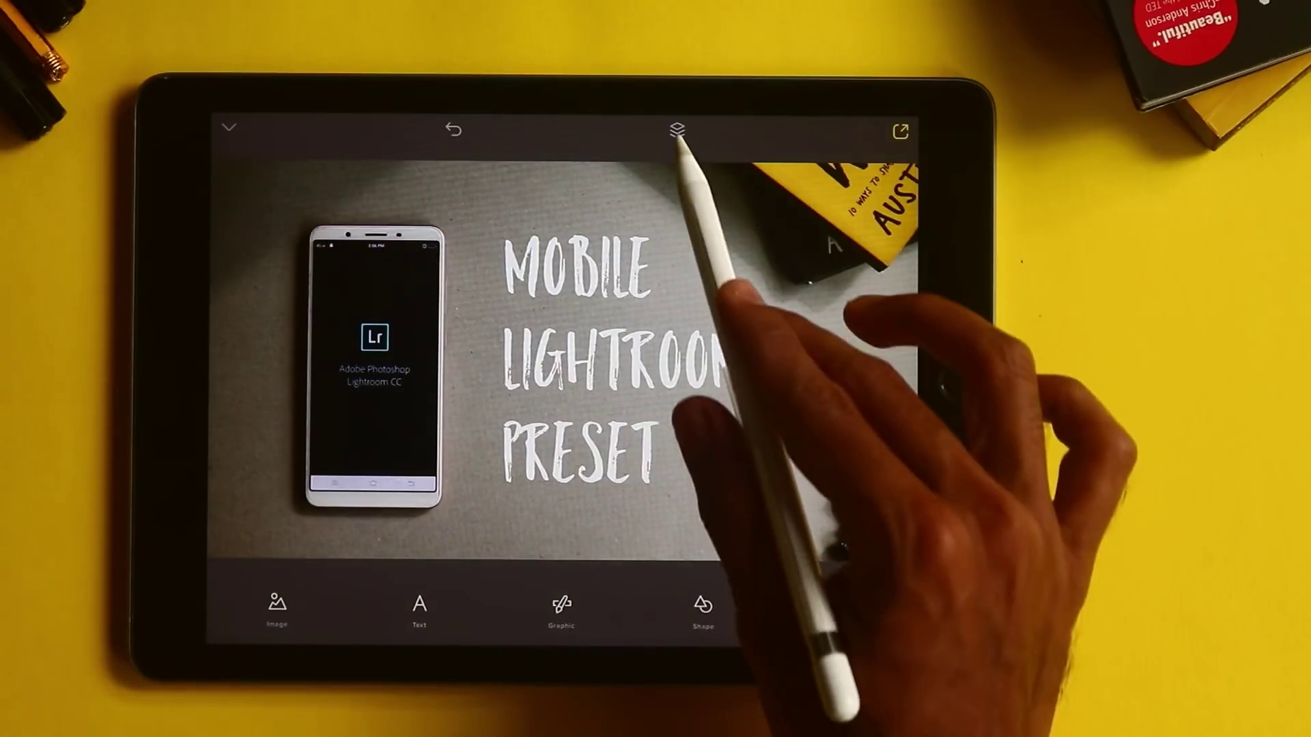
Select the desk photo layer and preview several filters, ending on a subtle one
left_click(677, 131)
left_click(749, 282)
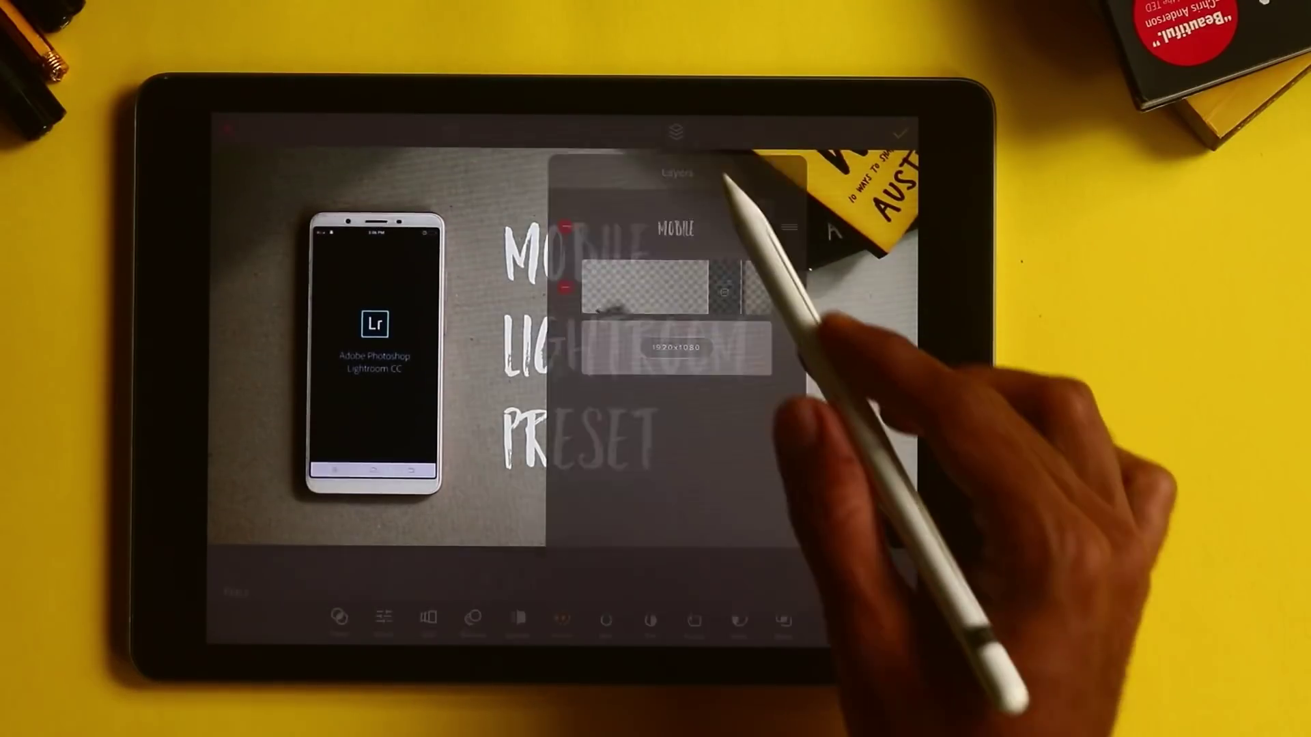
left_click(340, 620)
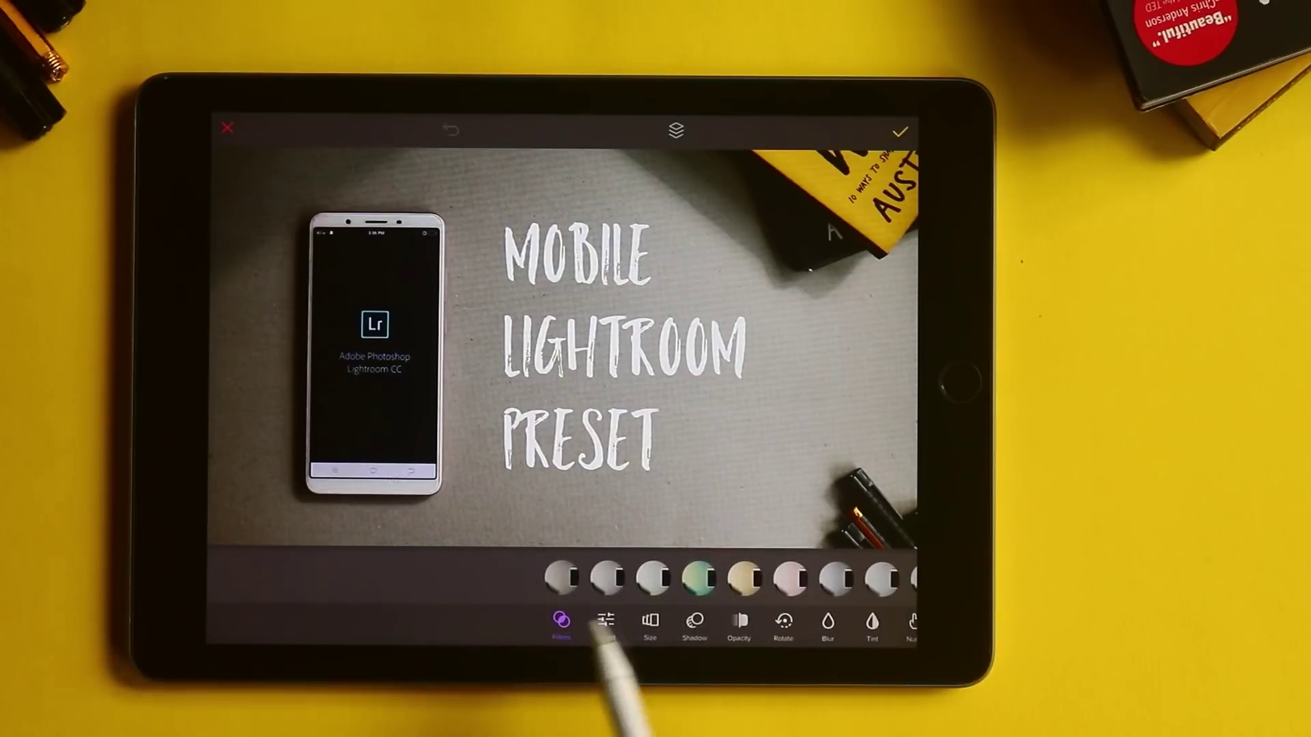
left_click(653, 578)
left_click(606, 579)
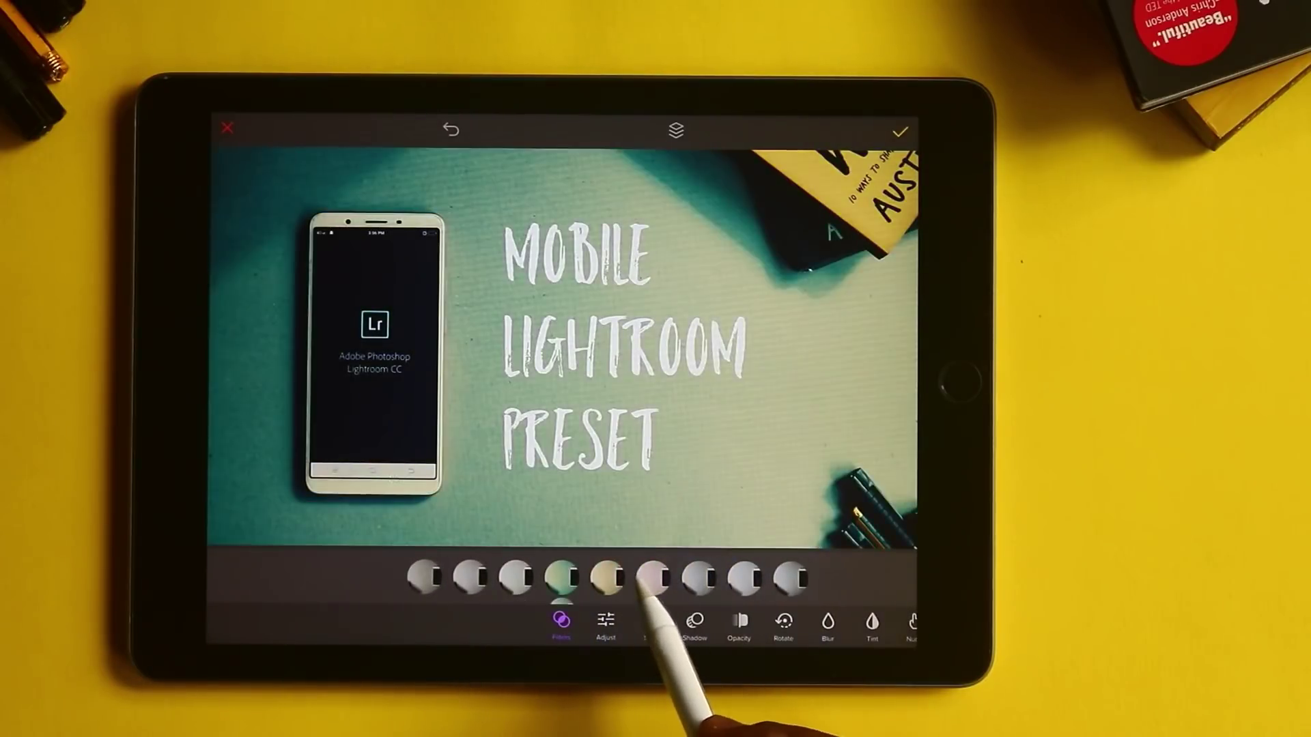
left_click(605, 580)
left_click(623, 576)
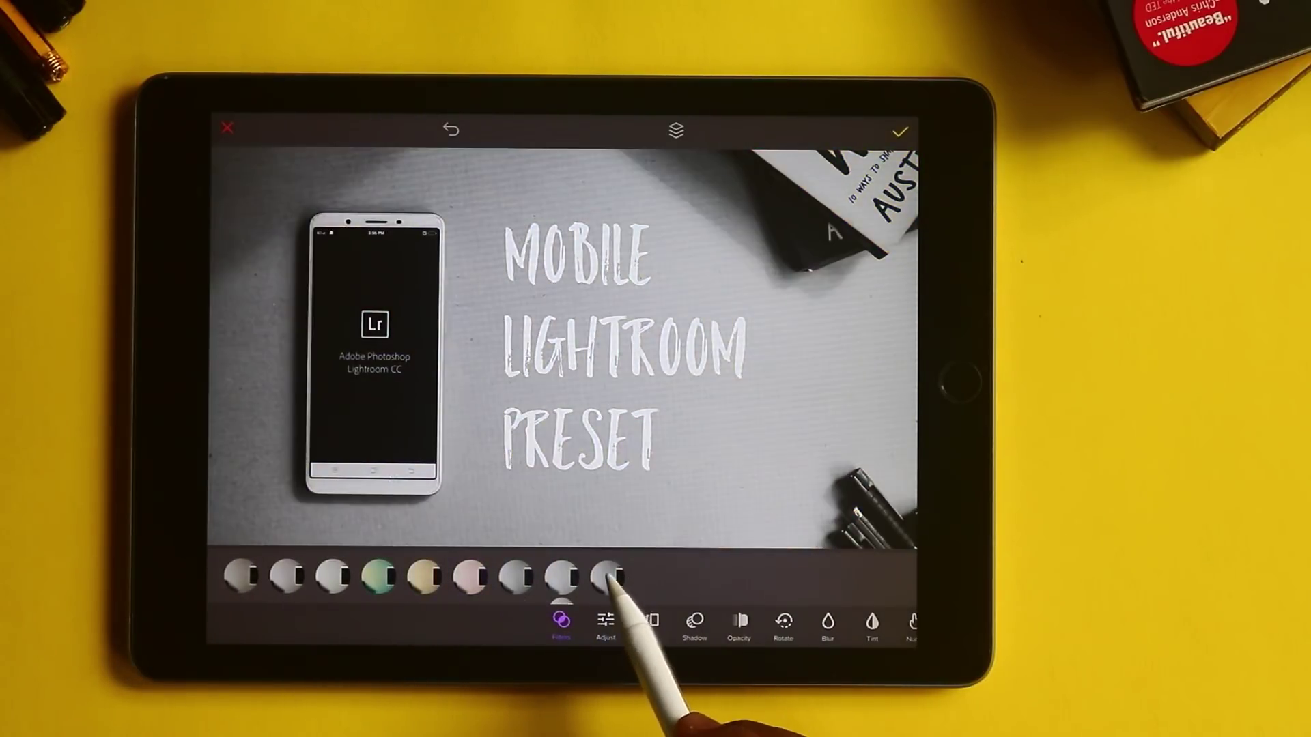
left_click(755, 580)
left_click(607, 579)
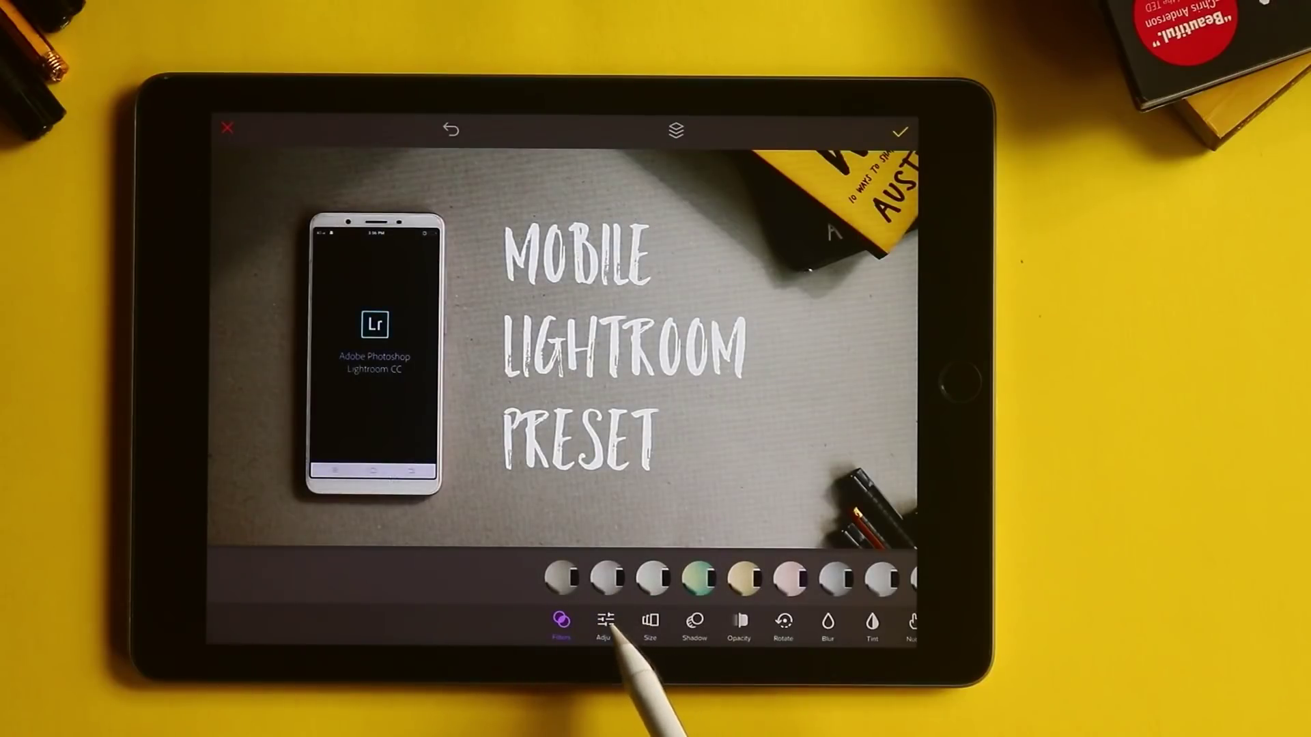
Nudge exposure up, max highlights, lift shadows, change the vignette, and lower saturation
left_click(606, 624)
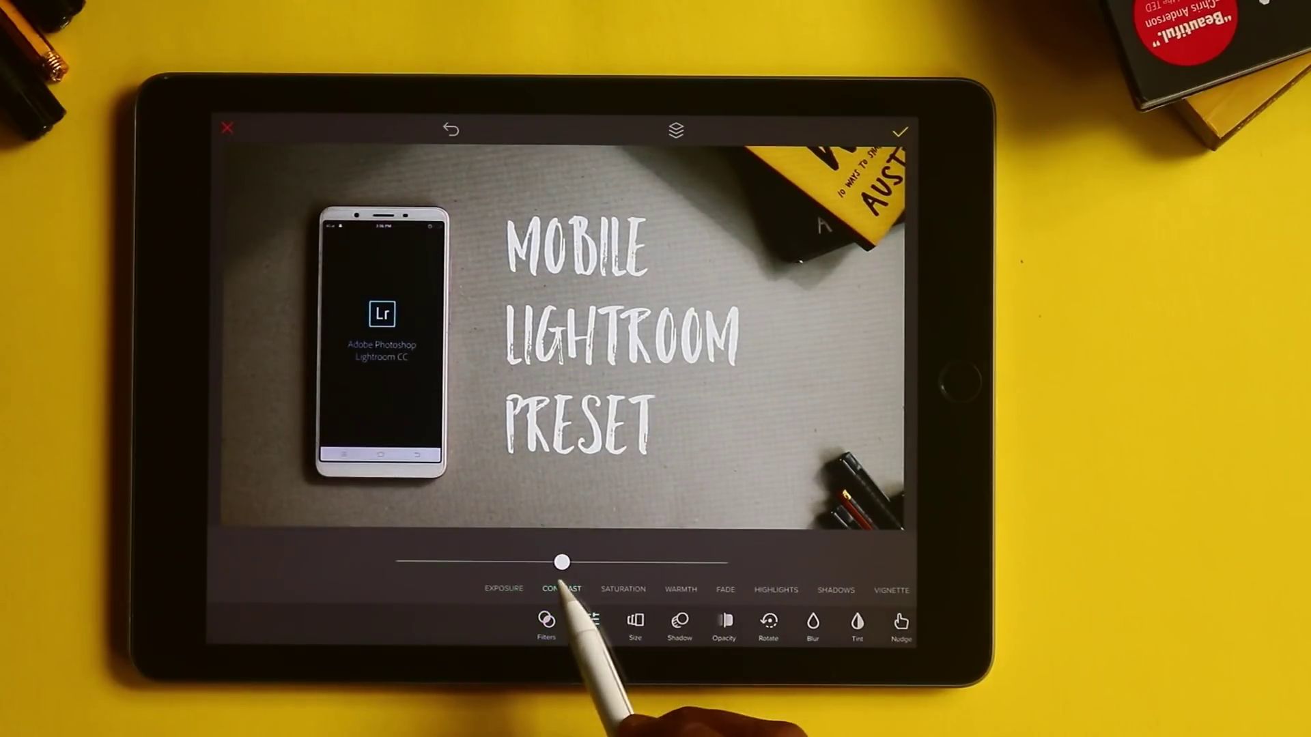
left_click(562, 588)
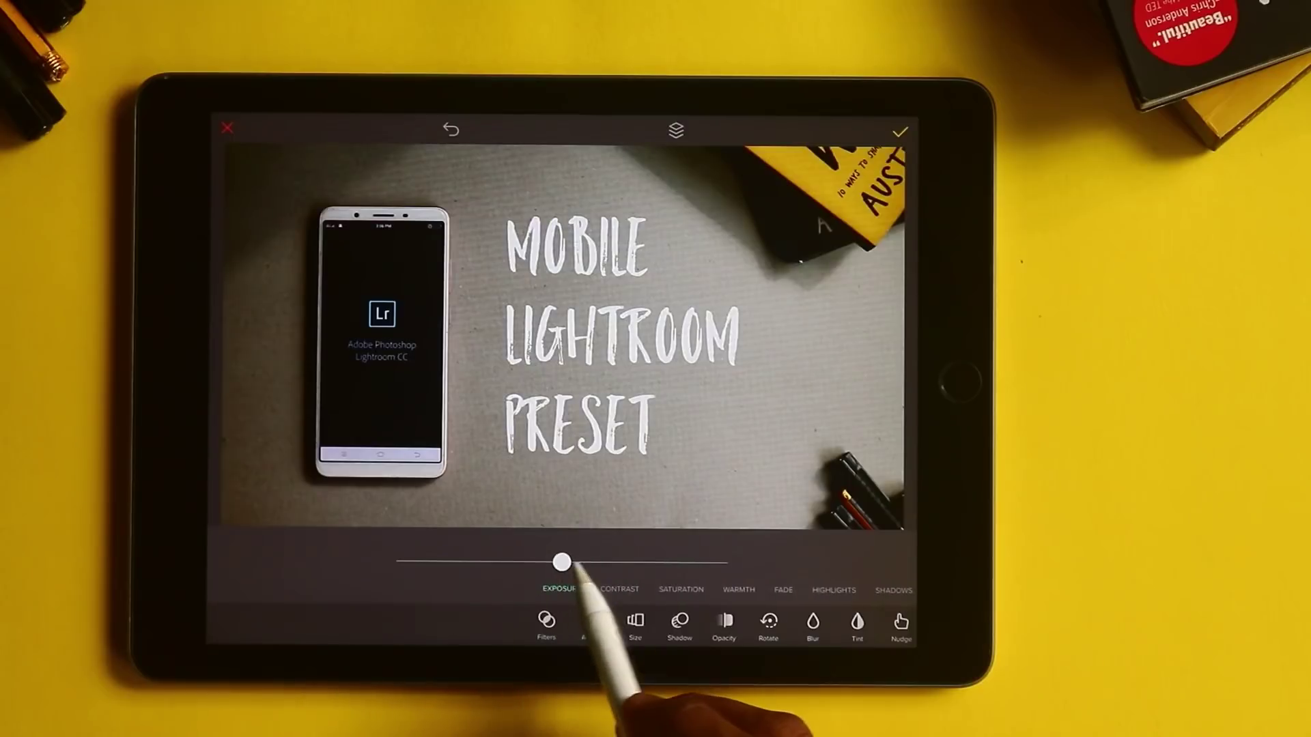
mouse_move(562, 562)
left_mouse_down()
mouse_move(605, 563)
mouse_move(460, 558)
mouse_move(577, 563)
left_mouse_up()
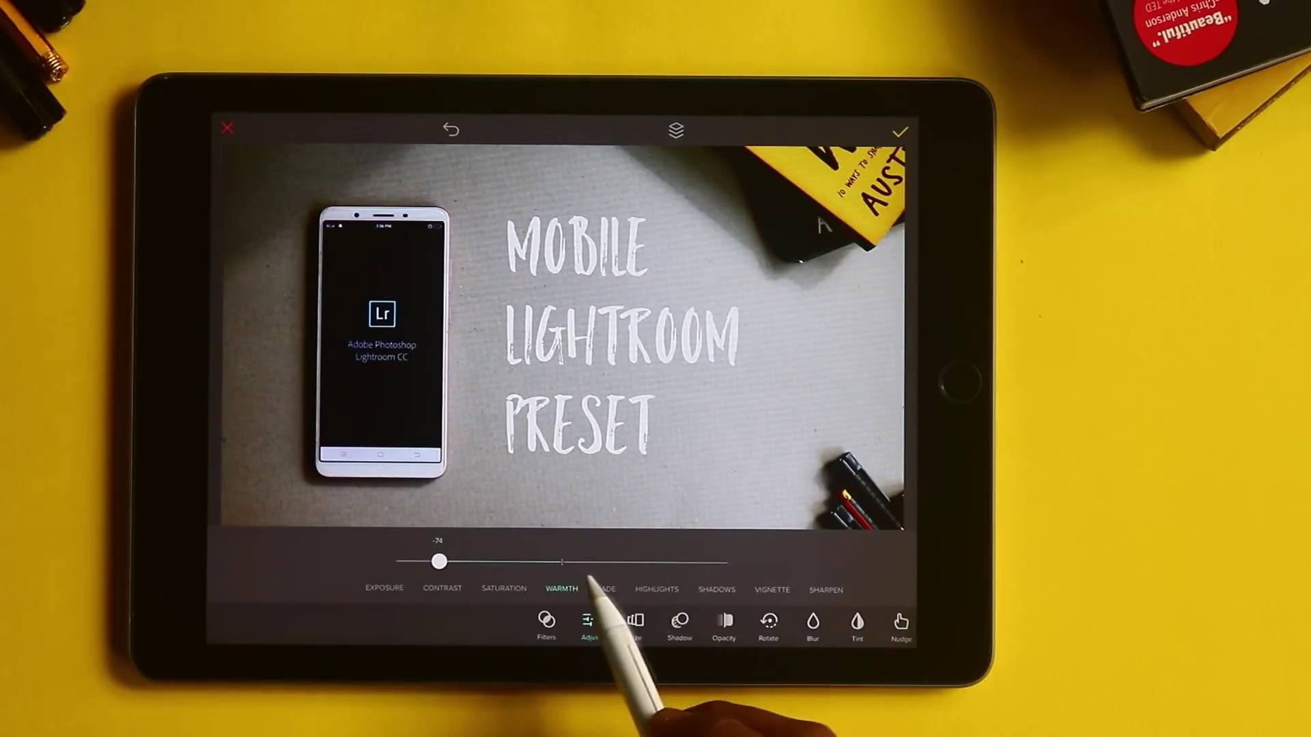
left_click_drag(404, 562, 728, 562)
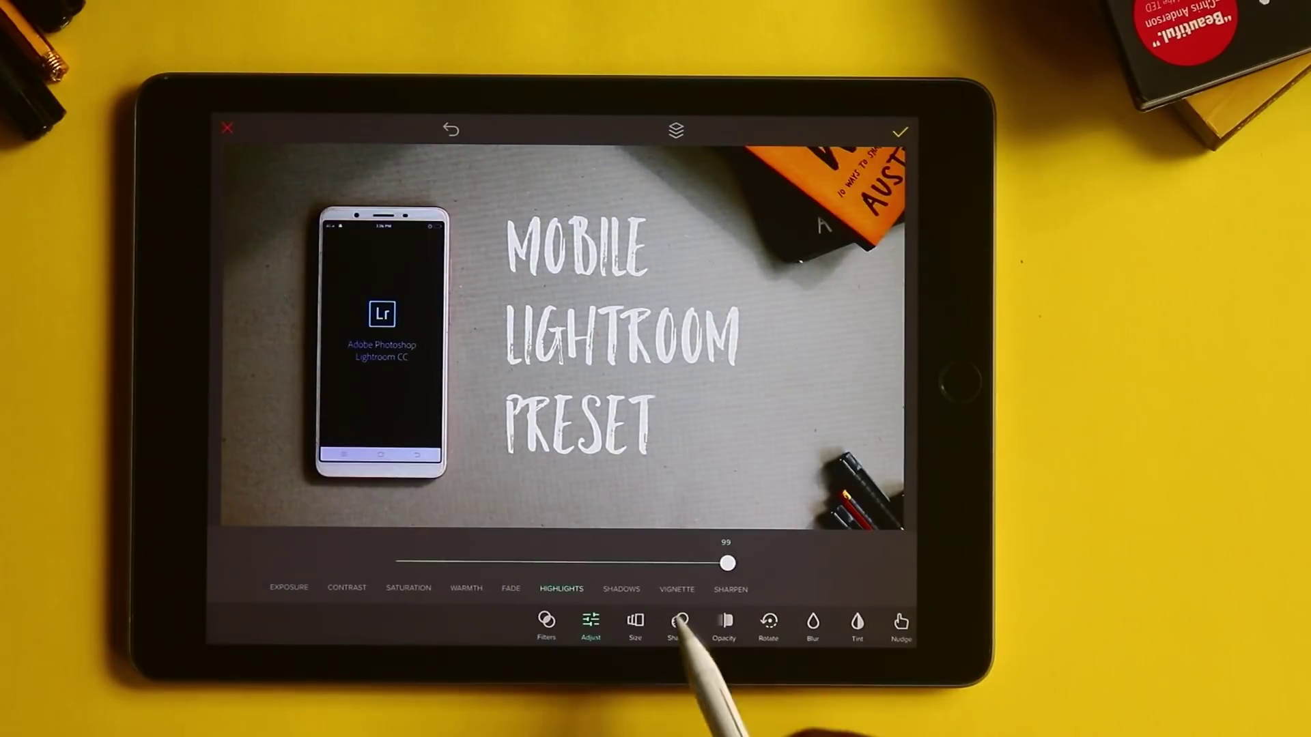
mouse_move(561, 562)
left_mouse_down()
mouse_move(670, 562)
mouse_move(480, 562)
mouse_move(651, 563)
left_mouse_up()
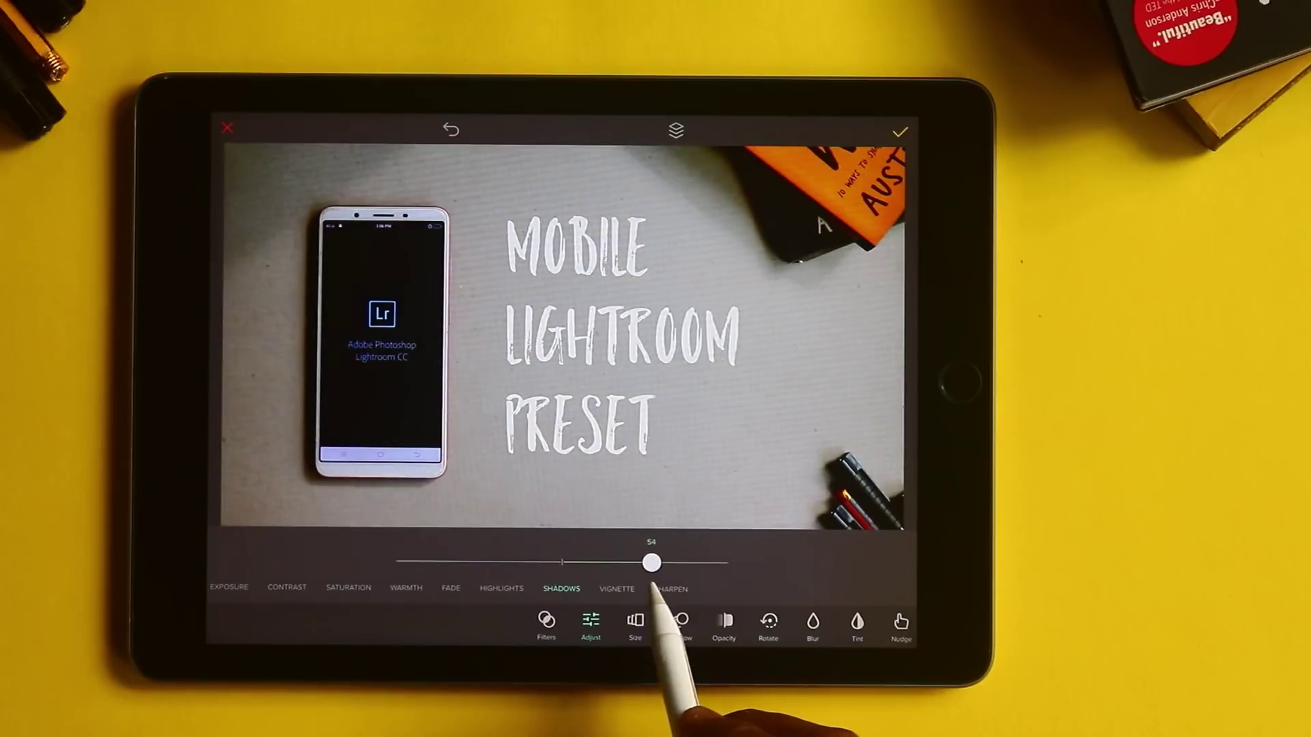
mouse_move(561, 563)
left_mouse_down()
mouse_move(513, 562)
mouse_move(726, 563)
mouse_move(418, 562)
mouse_move(501, 562)
left_mouse_up()
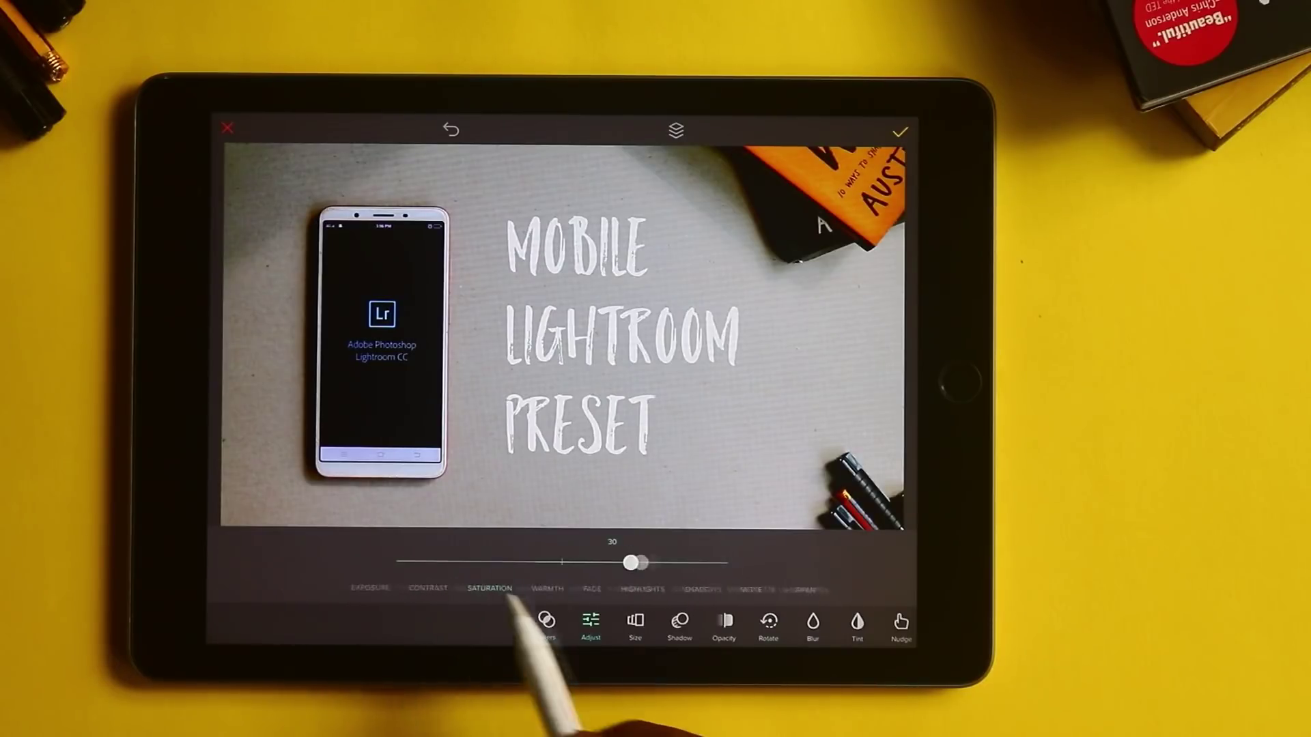
left_click_drag(550, 563, 474, 562)
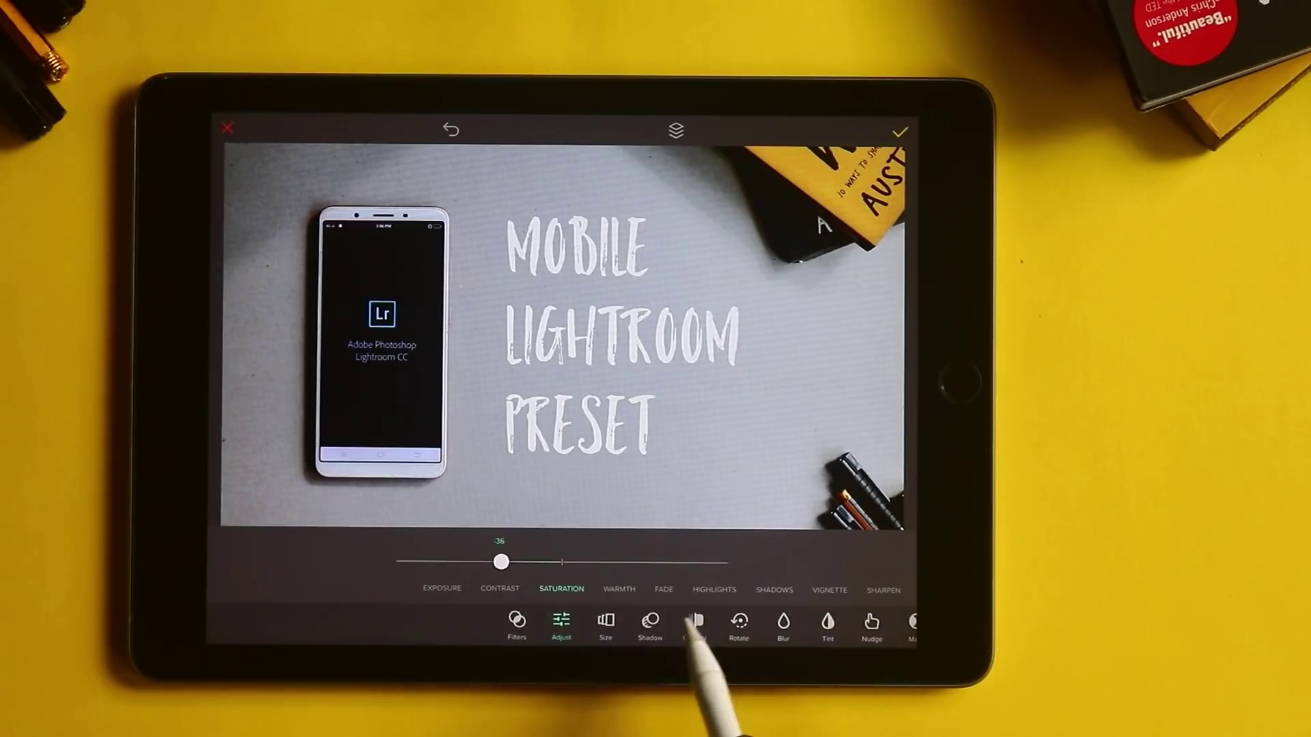
Select the title layer, eyedrop black from the phone screen as its colour, and apply
left_click(676, 131)
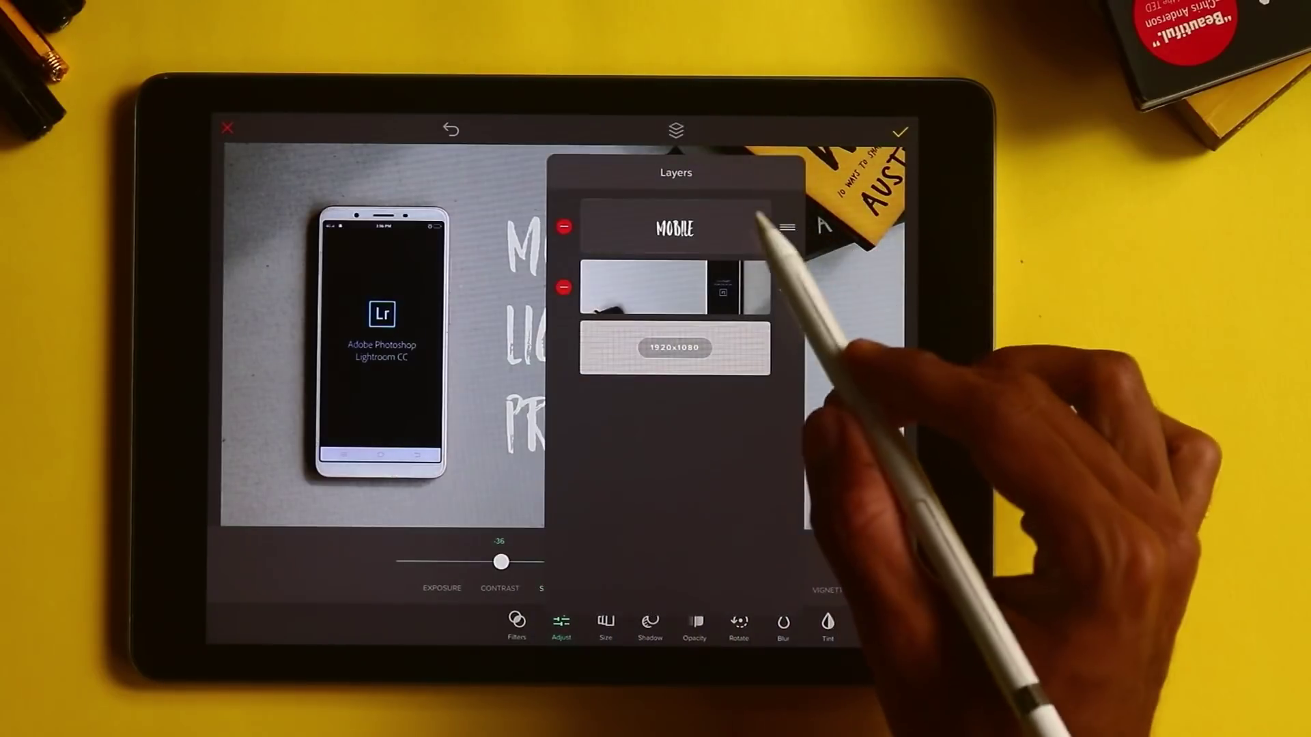
left_click(718, 227)
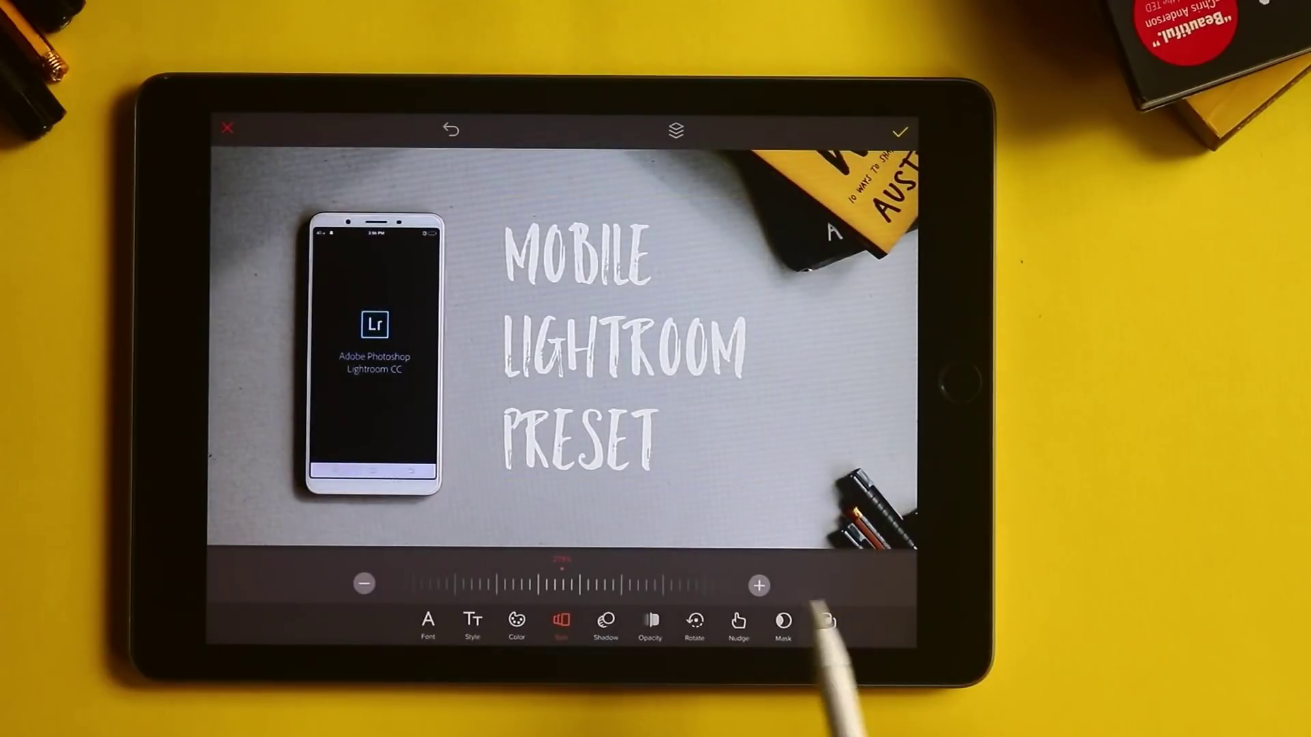
left_click(537, 620)
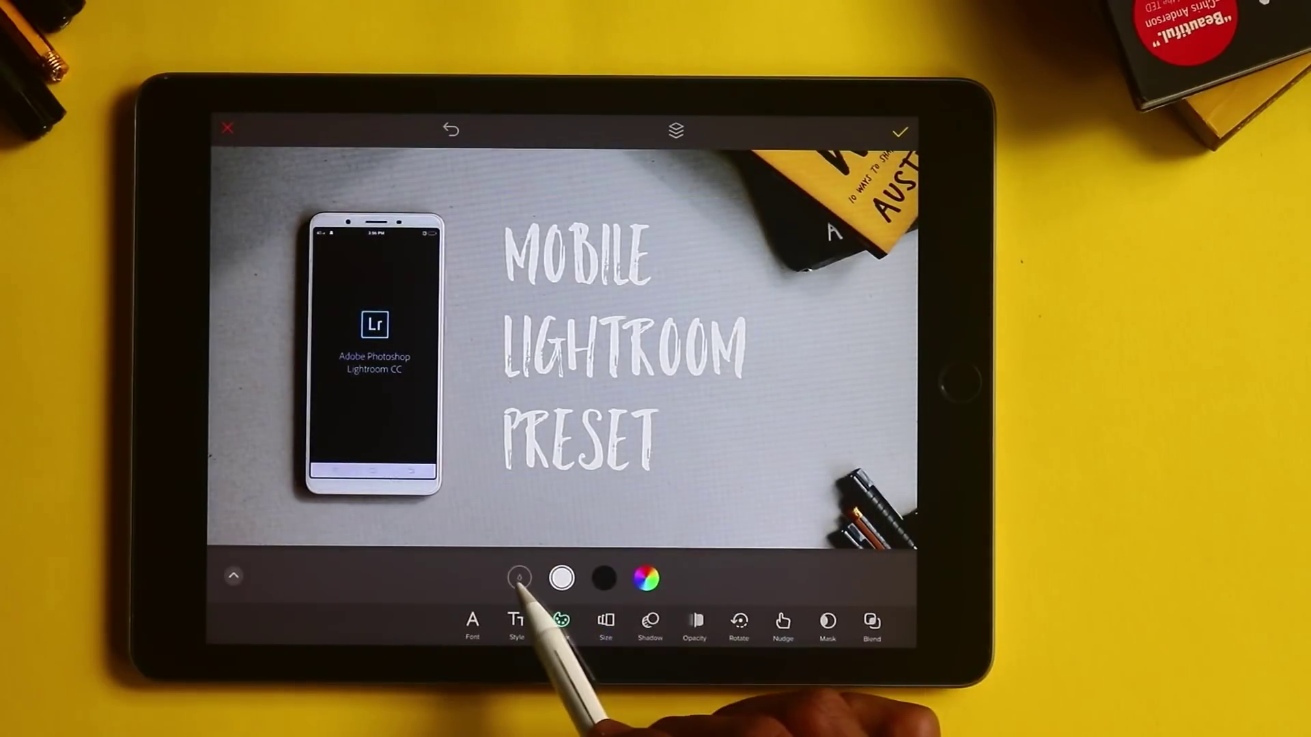
left_click(561, 577)
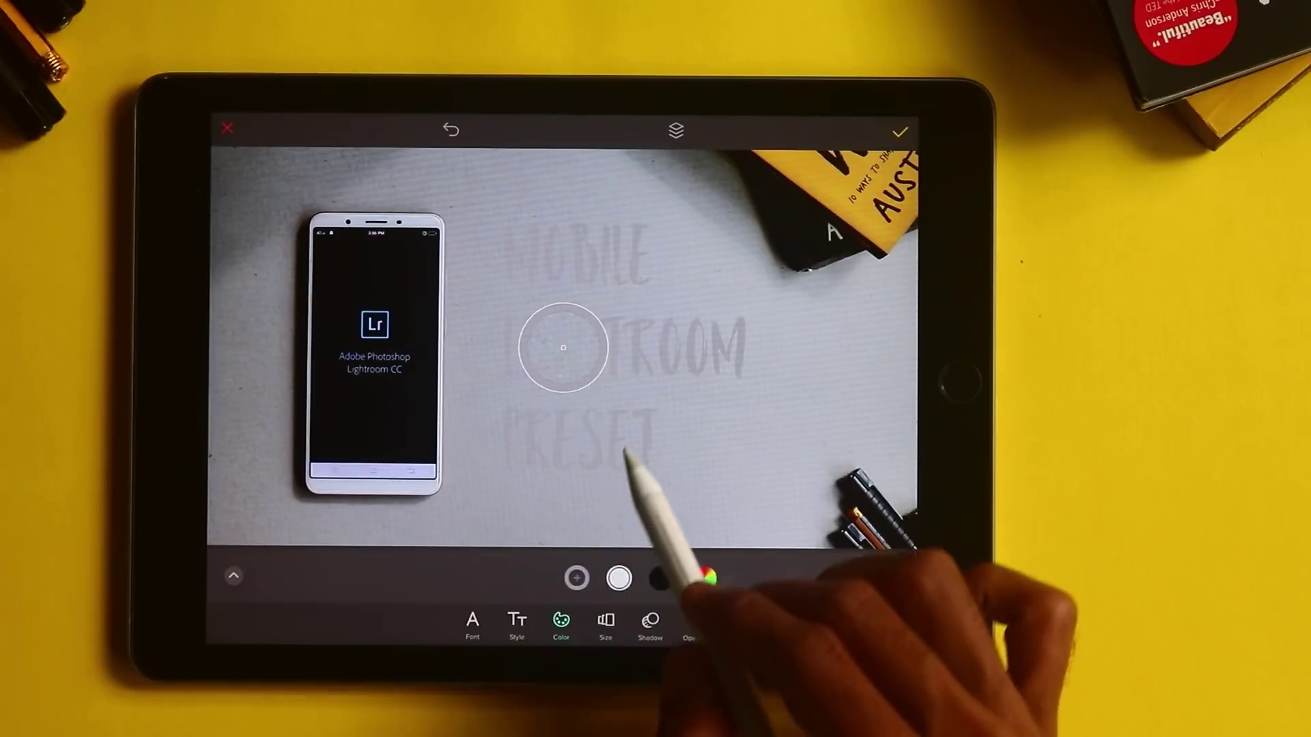
mouse_move(629, 454)
left_mouse_down()
mouse_move(850, 410)
mouse_move(886, 274)
mouse_move(871, 394)
mouse_move(855, 336)
mouse_move(437, 424)
mouse_move(433, 403)
left_mouse_up()
left_click_drag(368, 311, 340, 413)
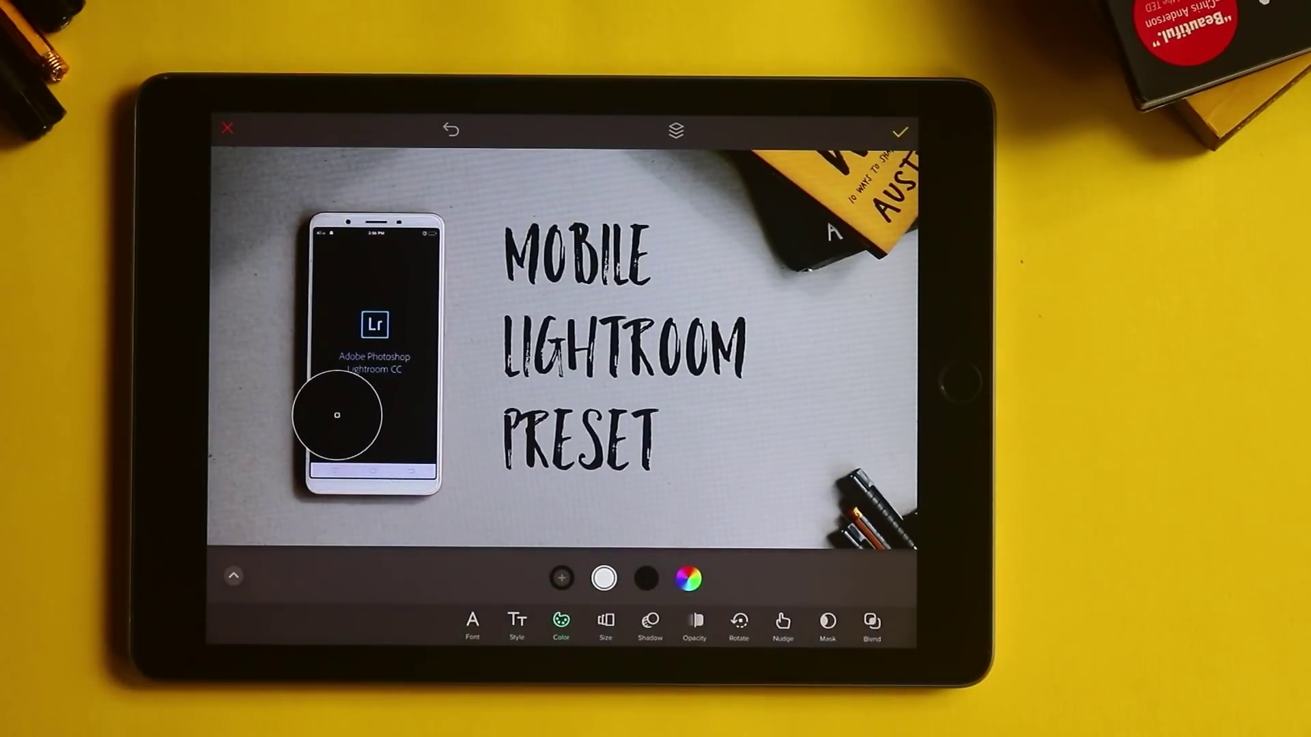
left_click(899, 132)
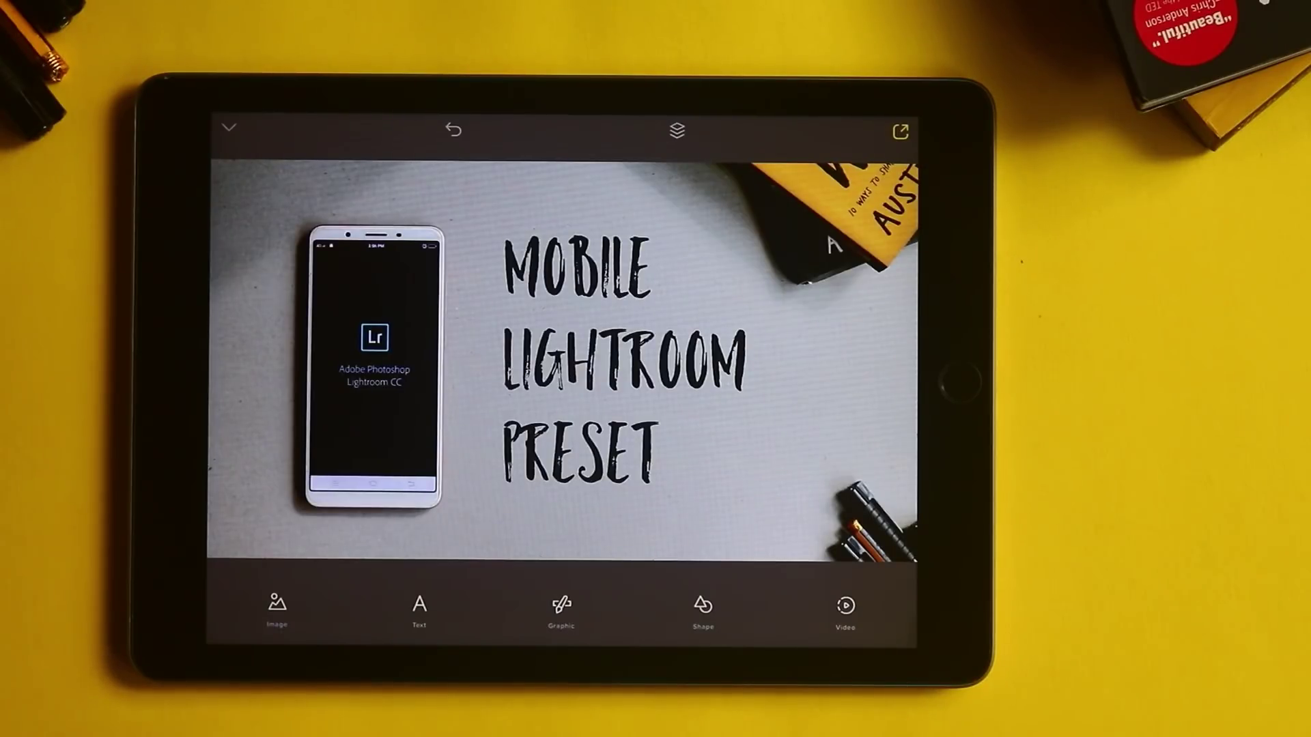
Insert the Lightroom Lr logo image from the Photos grid
left_click(276, 605)
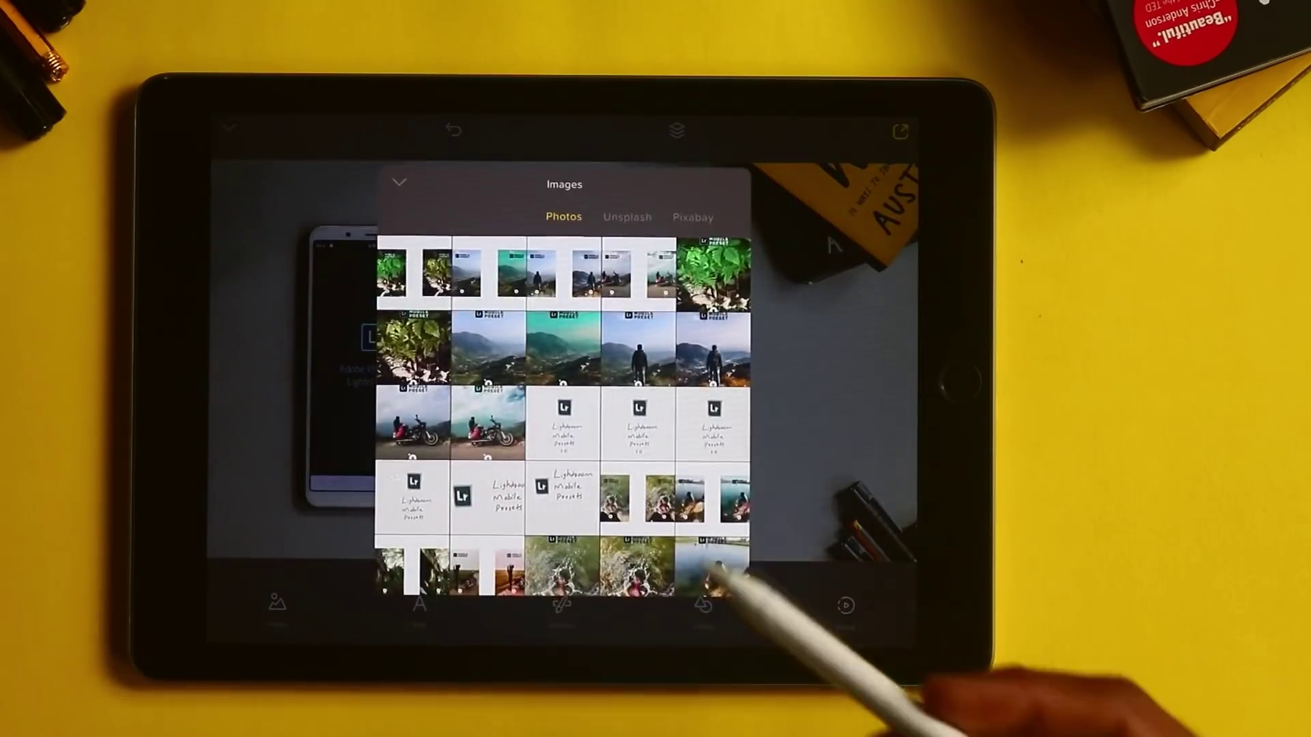
scroll(717, 461, "down", 10)
scroll(727, 461, "down", 10)
scroll(697, 339, "down", 10)
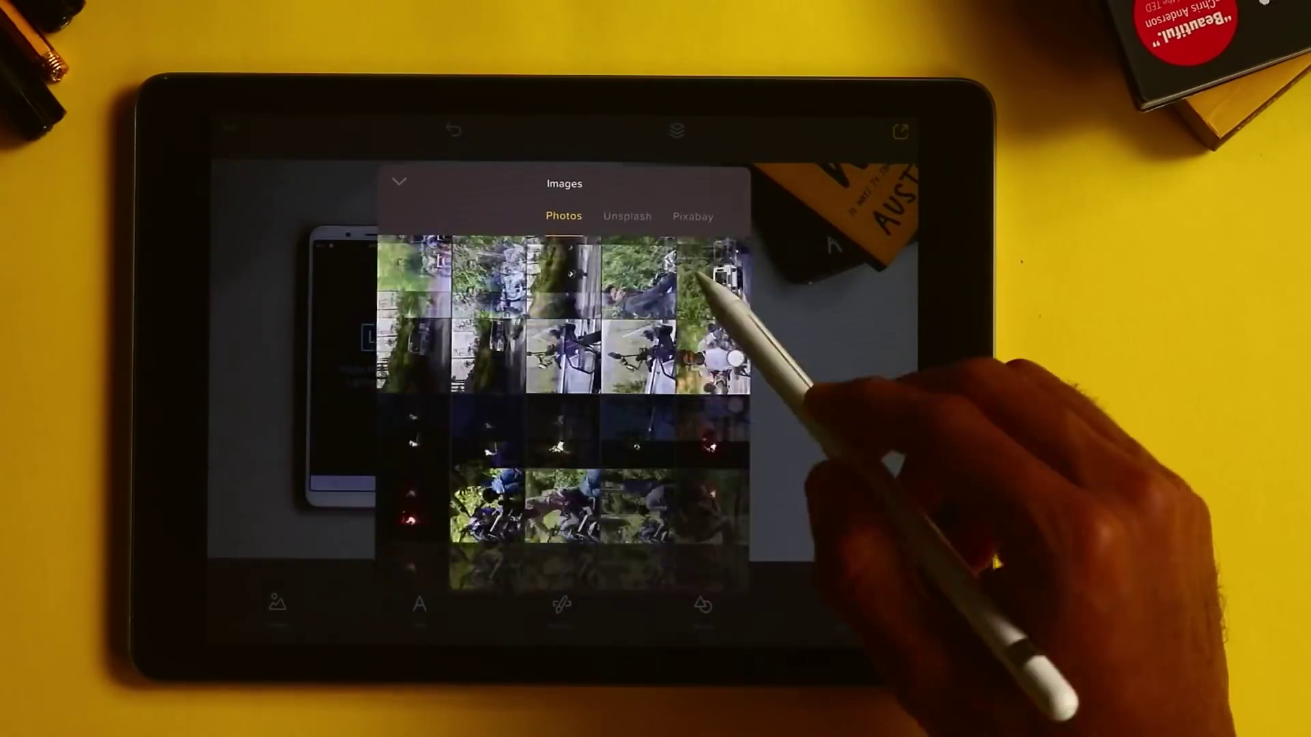
scroll(707, 307, "down", 10)
scroll(676, 409, "down", 5)
left_click(645, 330)
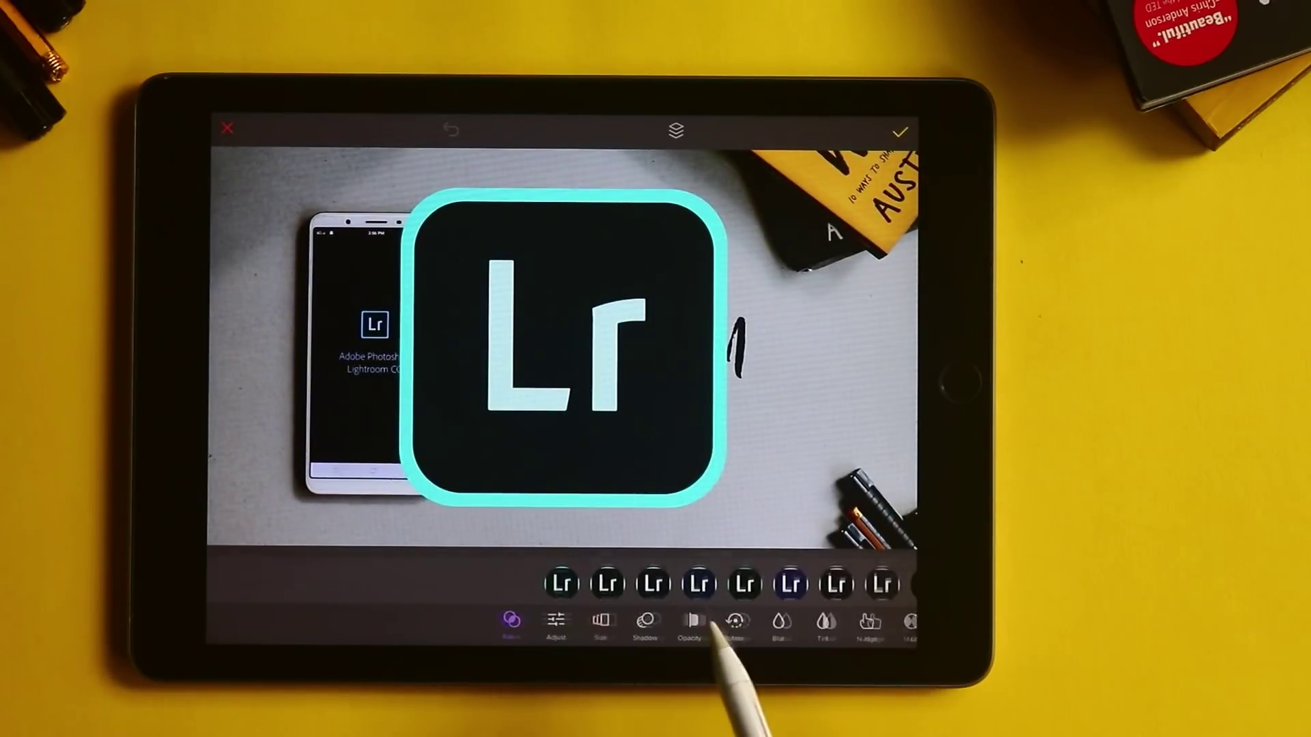
Shrink the Lr logo, position it right of MOBILE, and confirm the edit
left_click(601, 620)
mouse_move(655, 587)
left_mouse_down()
mouse_move(430, 586)
mouse_move(595, 584)
left_mouse_up()
mouse_move(567, 371)
left_mouse_down()
mouse_move(747, 454)
mouse_move(711, 445)
mouse_move(712, 264)
left_mouse_up()
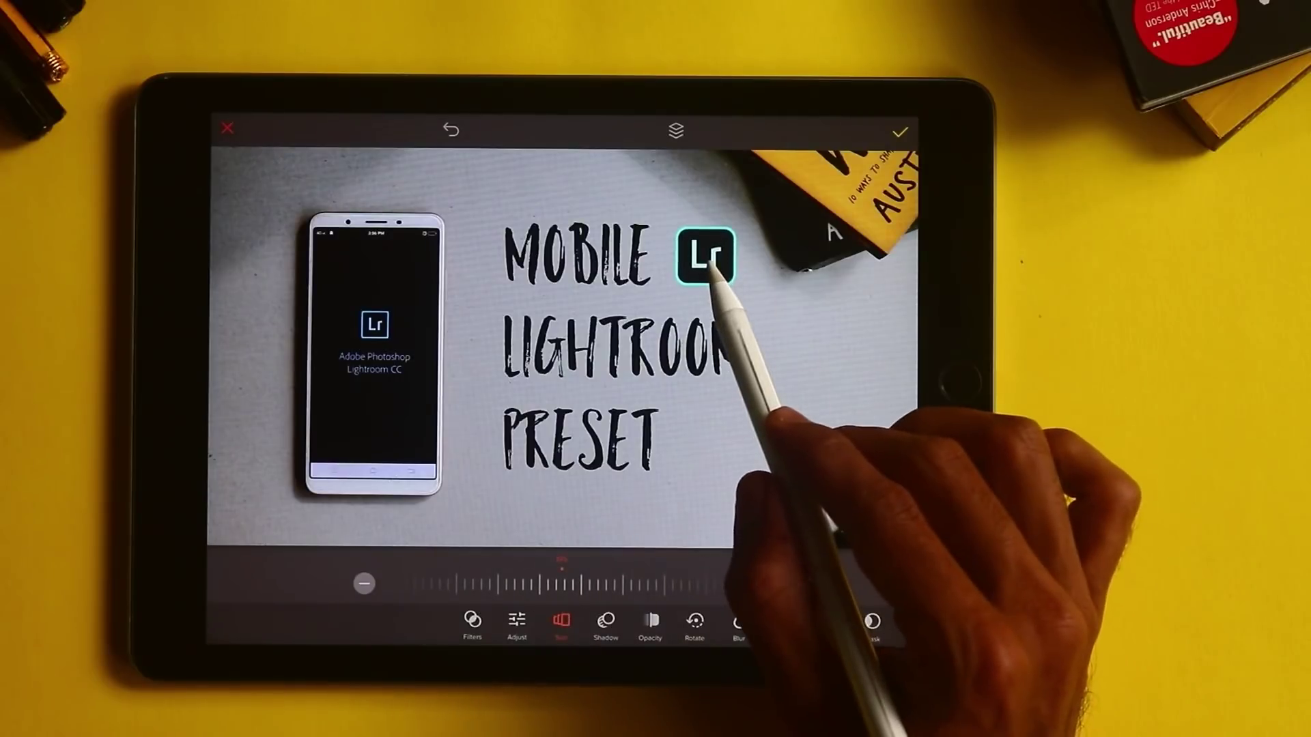
left_click_drag(711, 279, 710, 270)
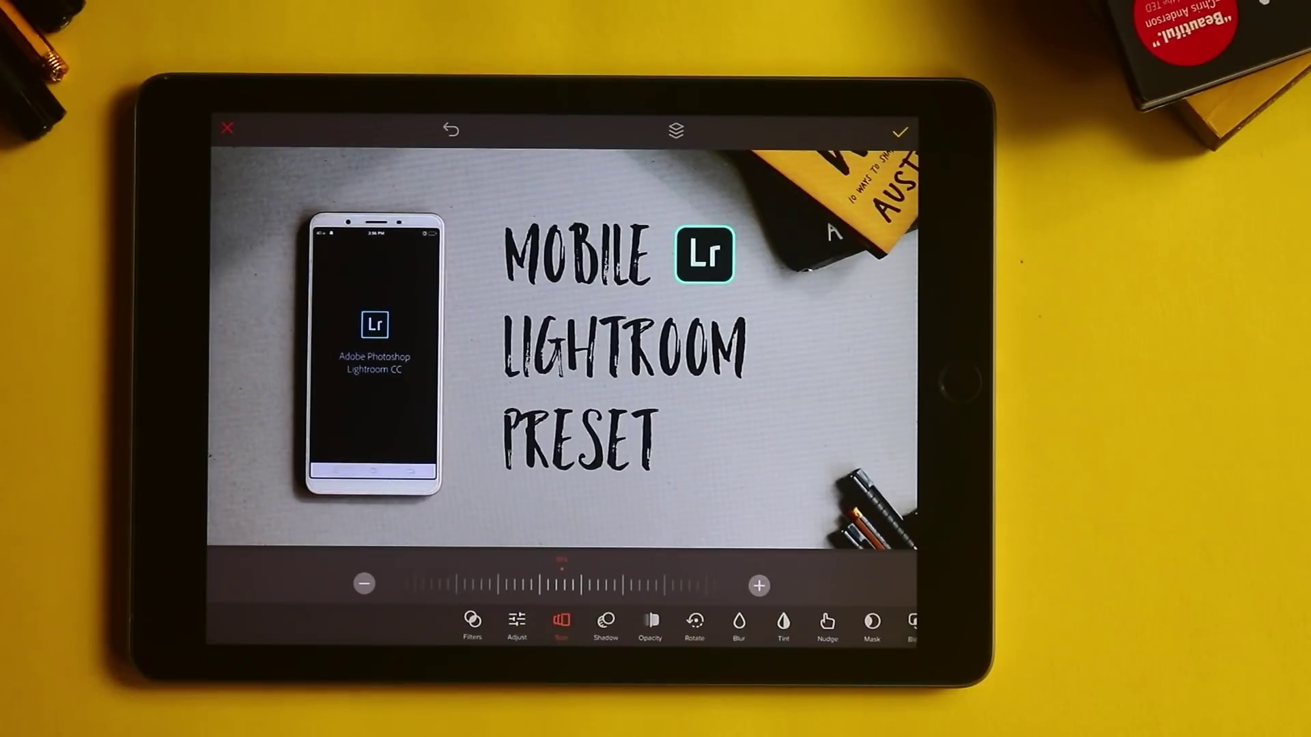
left_click(899, 131)
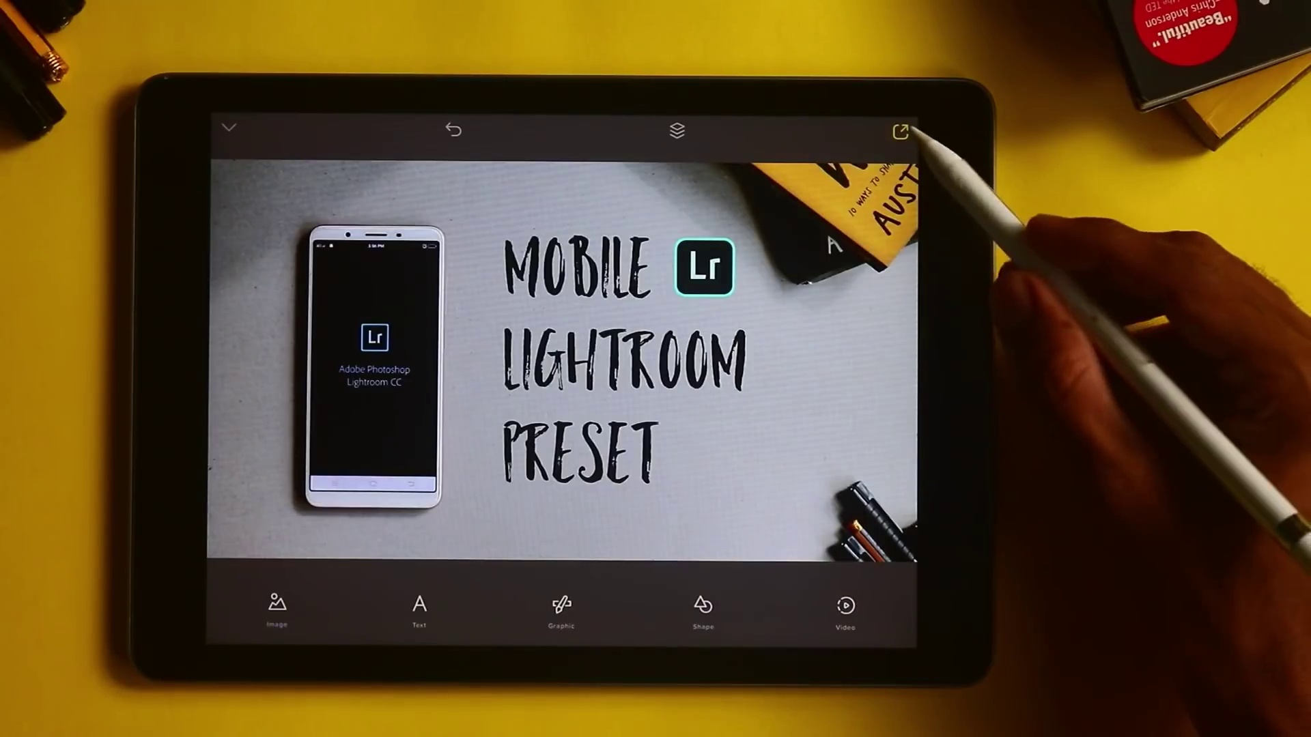
Bring up the export options, including Save to Photos, for the finished thumbnail
left_click(900, 131)
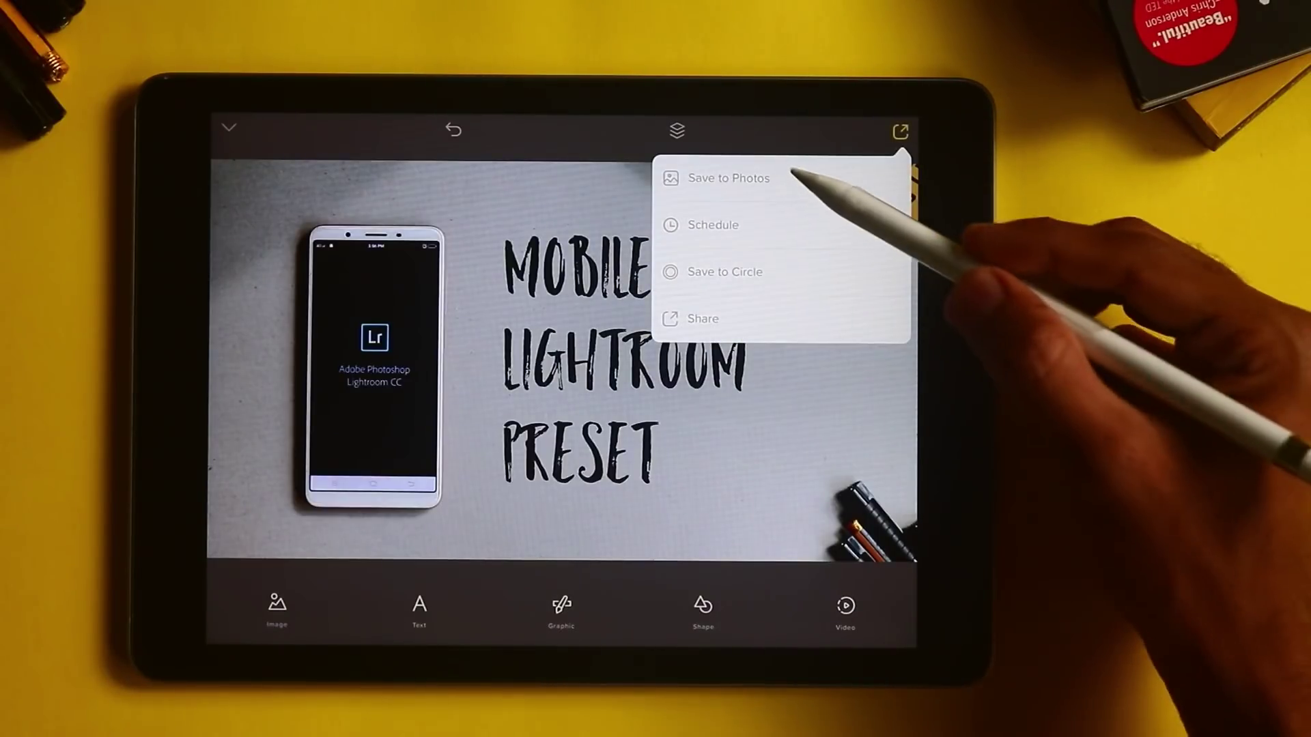